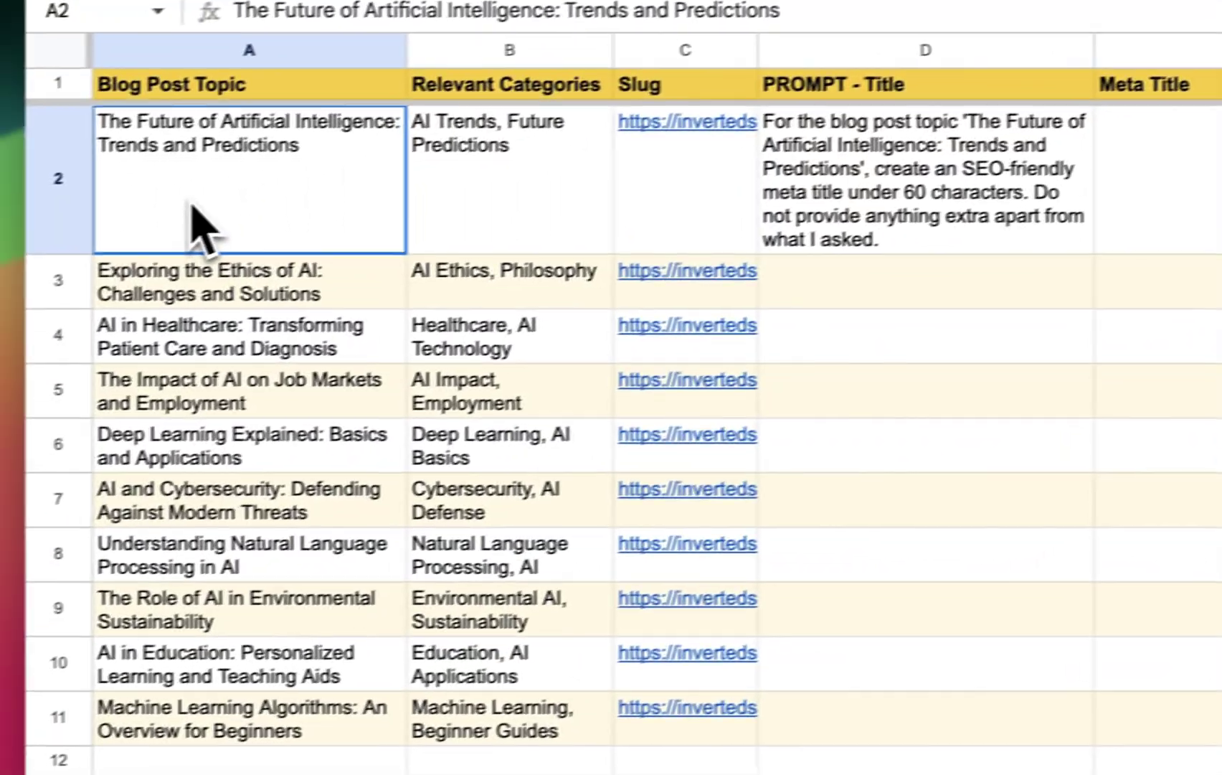
Review the blog topics, categories and slugs in columns A–C and the empty Meta Title cells
drag(191, 224, 300, 622)
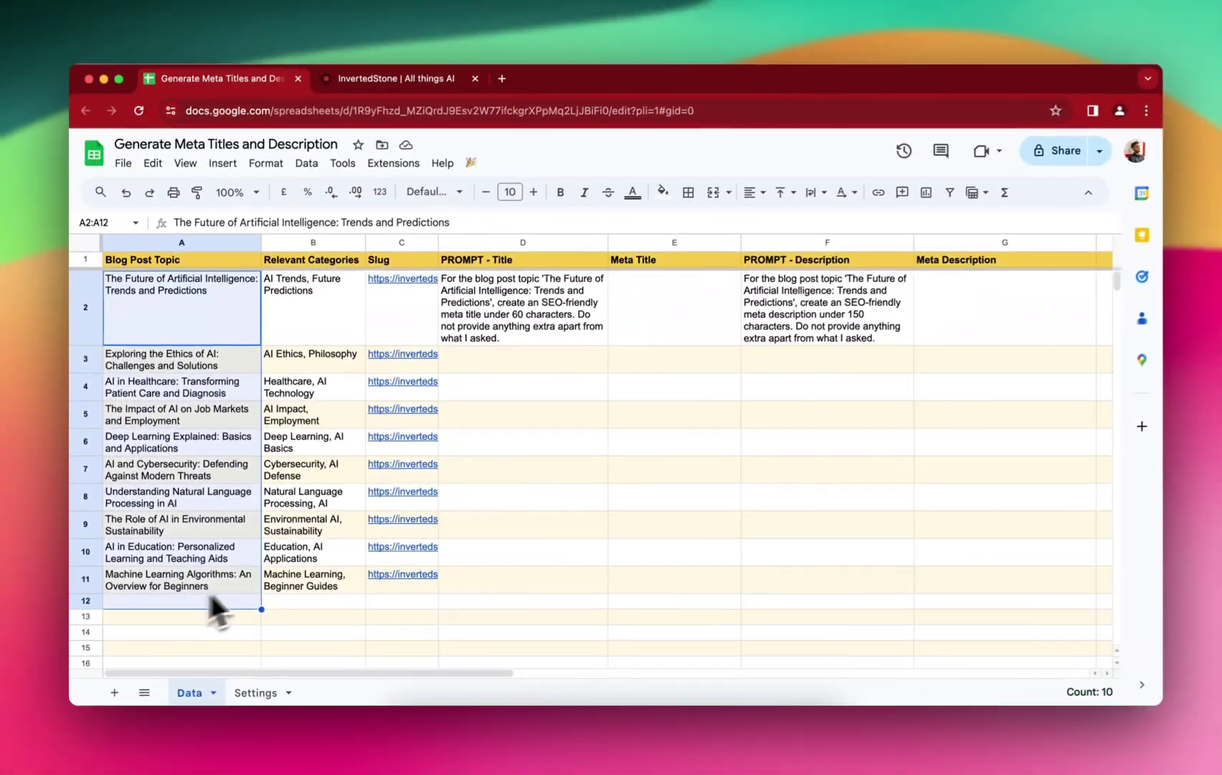
click(319, 544)
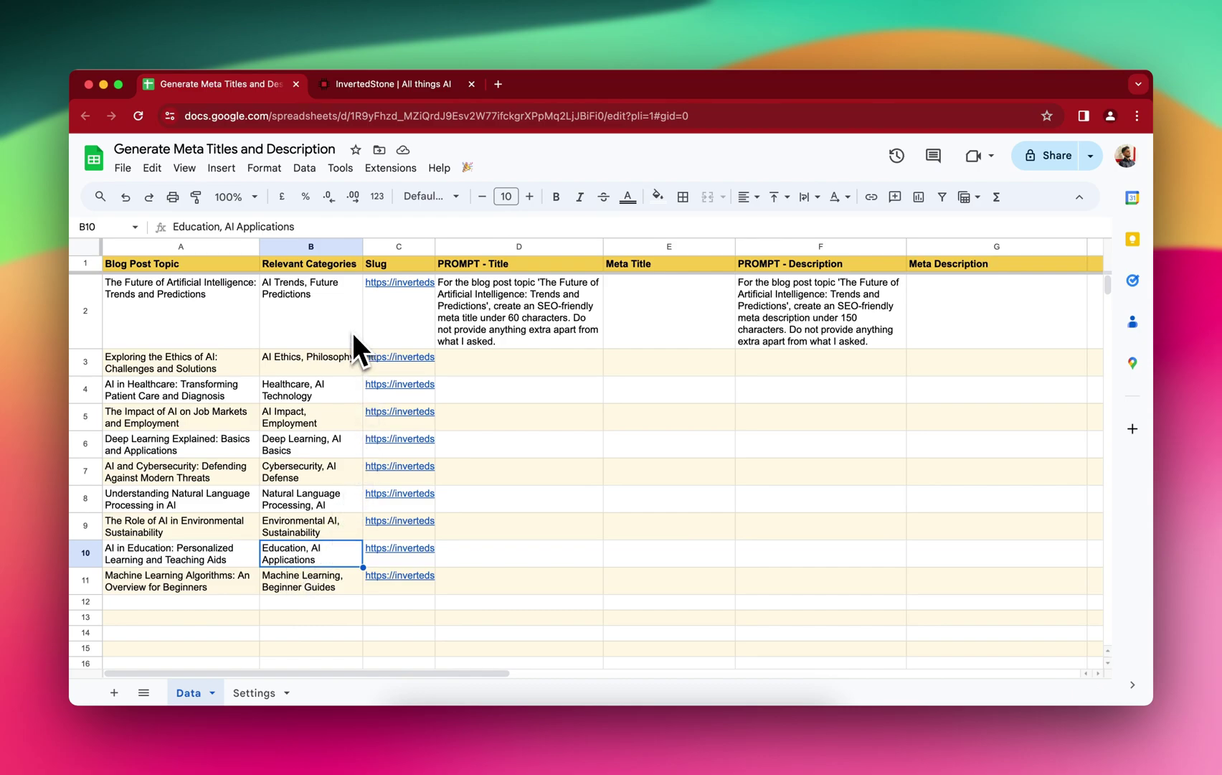
drag(233, 317, 208, 583)
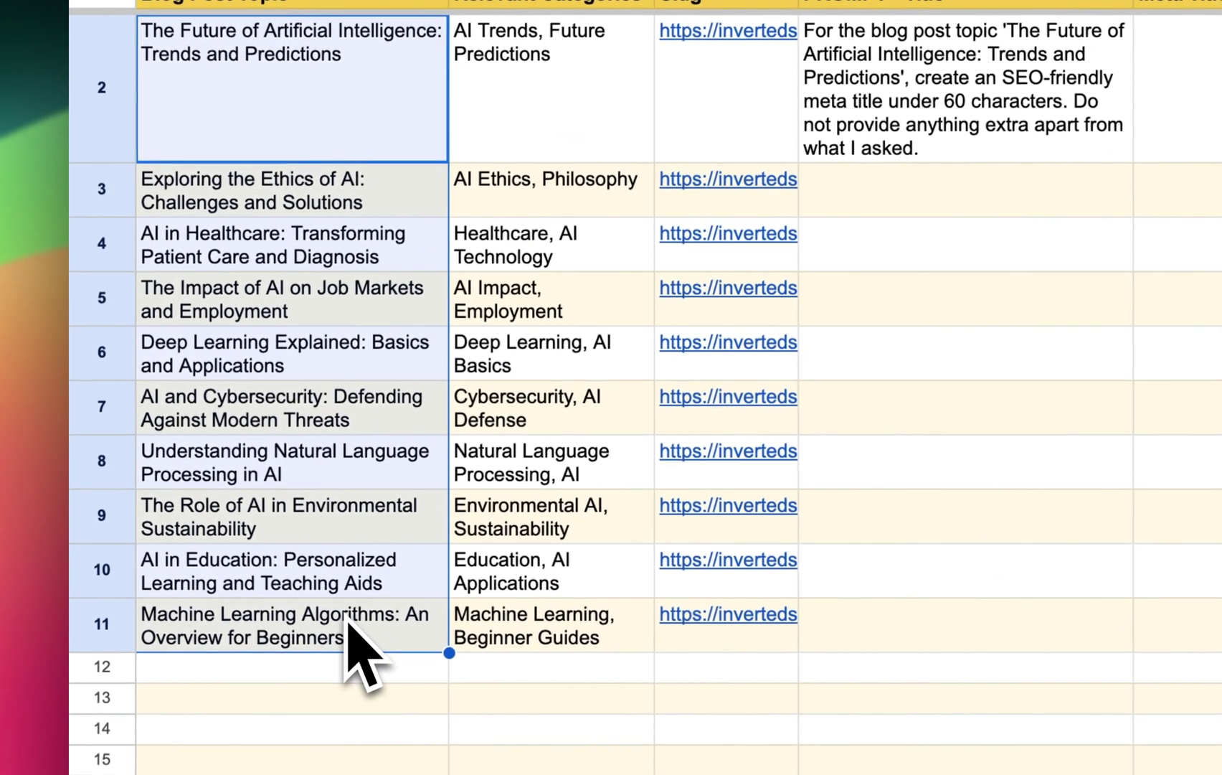
drag(725, 71, 725, 623)
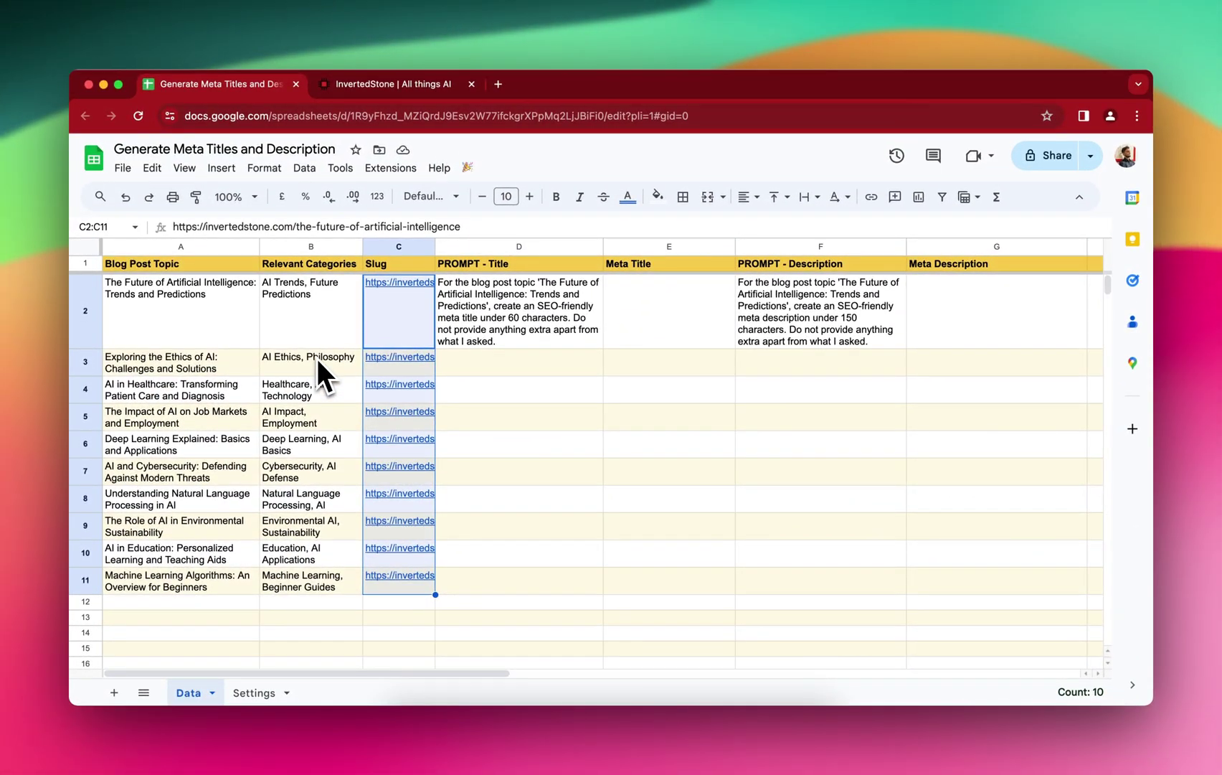
click(667, 359)
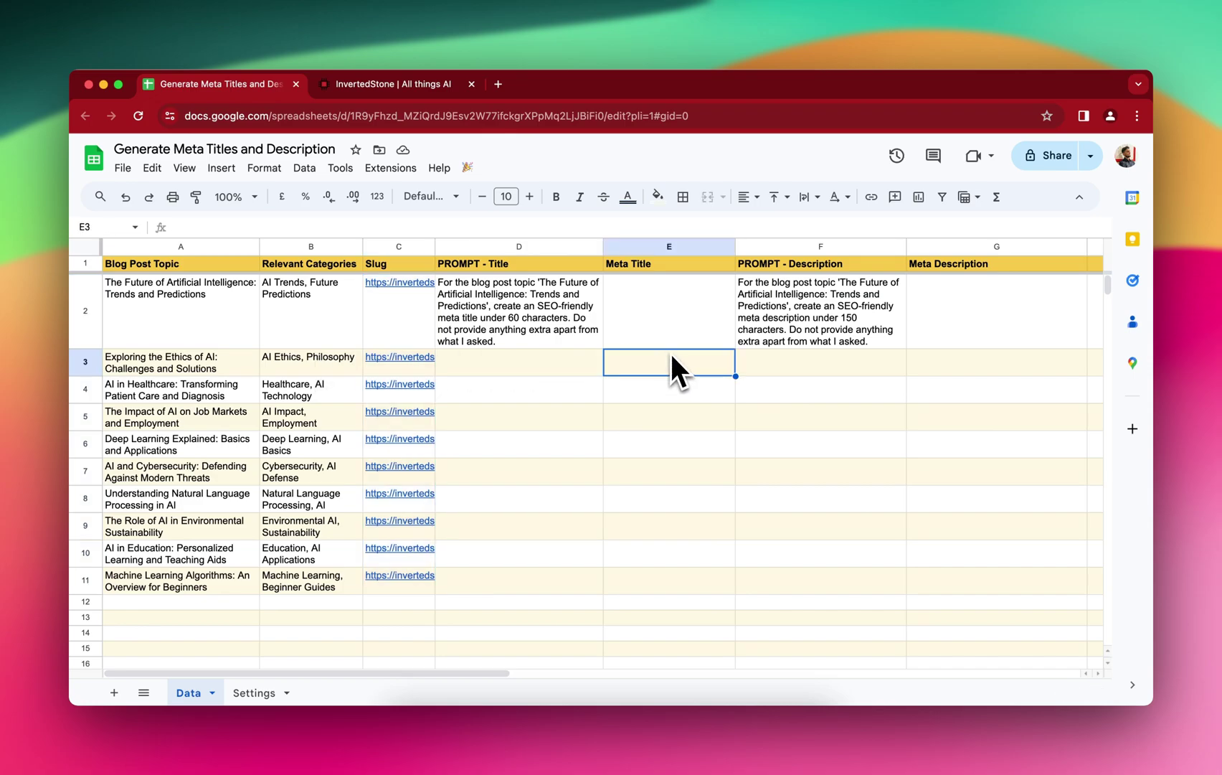
Scroll the InvertedStone home page to the Google Sheets + OpenAI, Gemini and Claude script cards
click(407, 86)
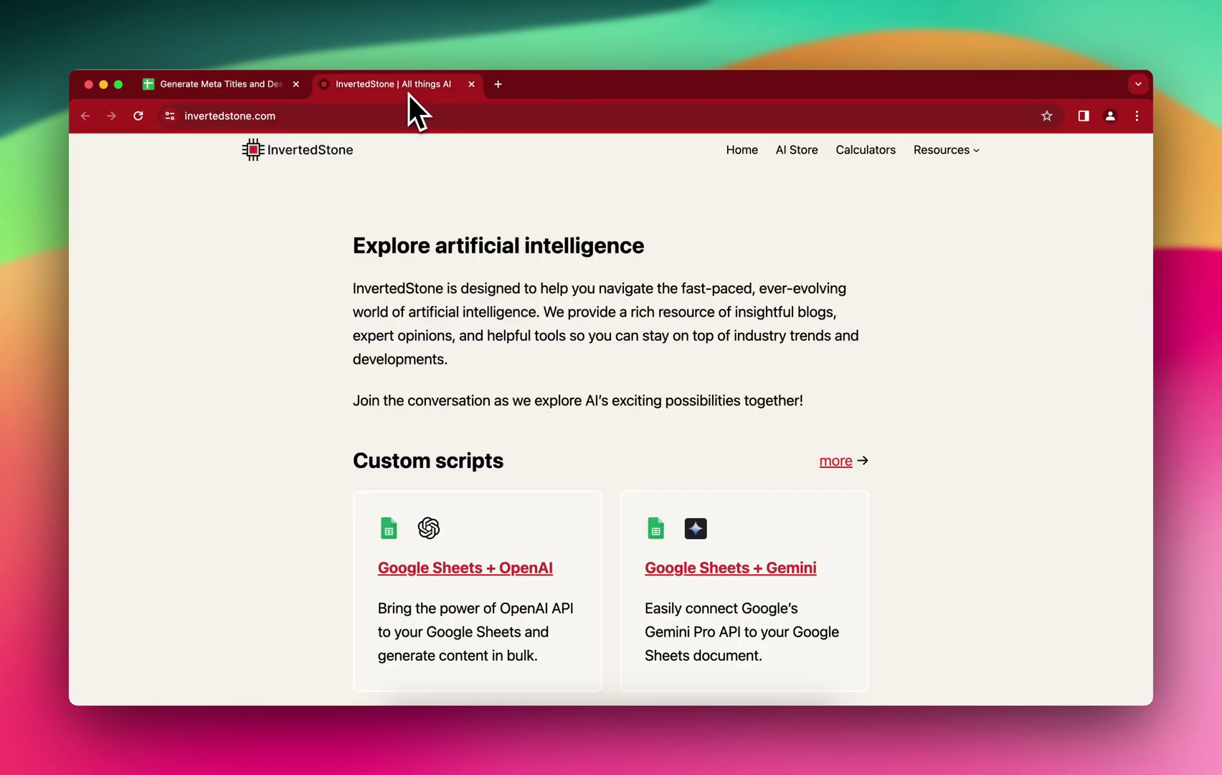
scroll(464, 325, down, 4)
scroll(462, 323, up, 5)
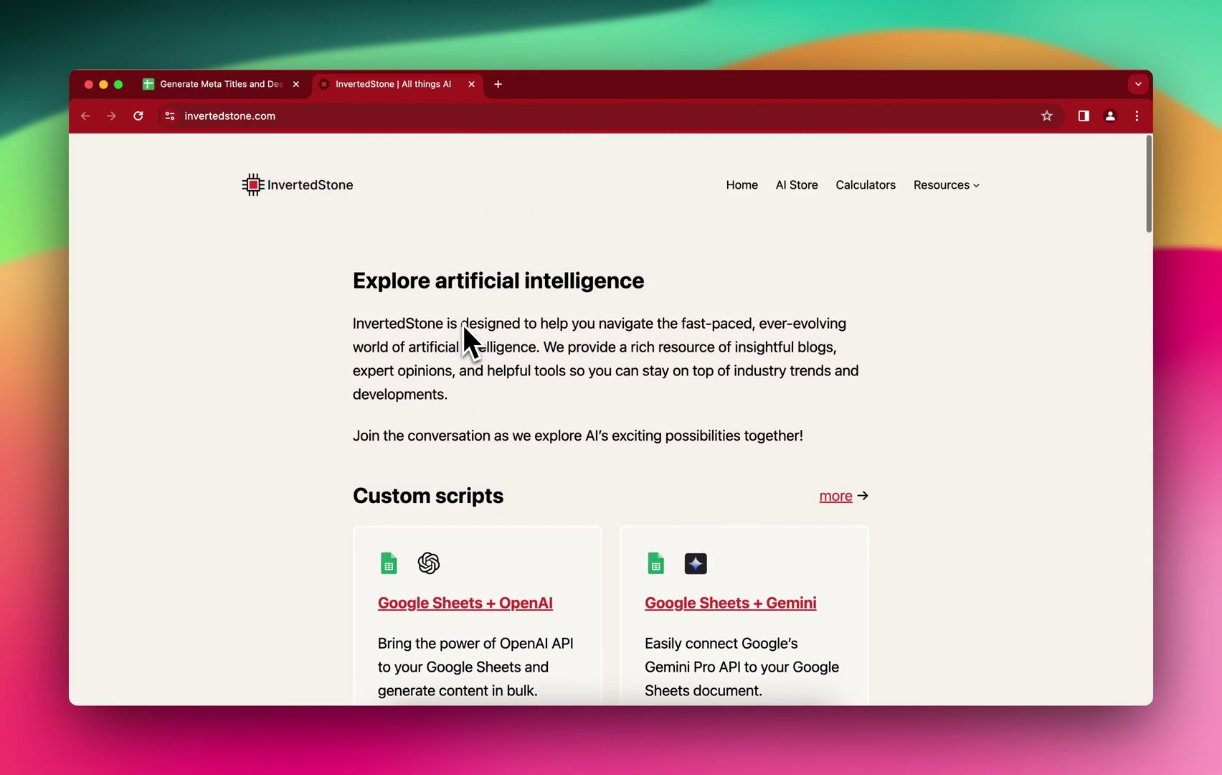
scroll(463, 325, down, 7)
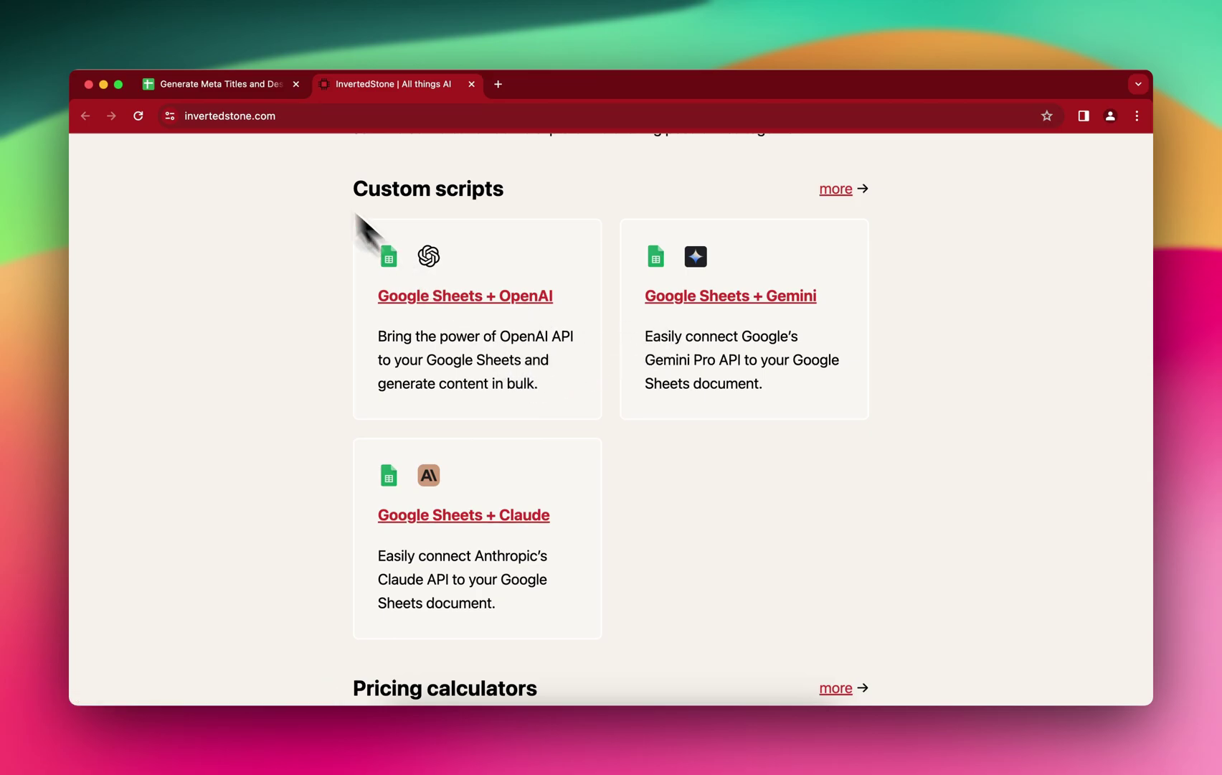
Read the D2 title prompt formula, which builds on the blog topic in A2
click(241, 89)
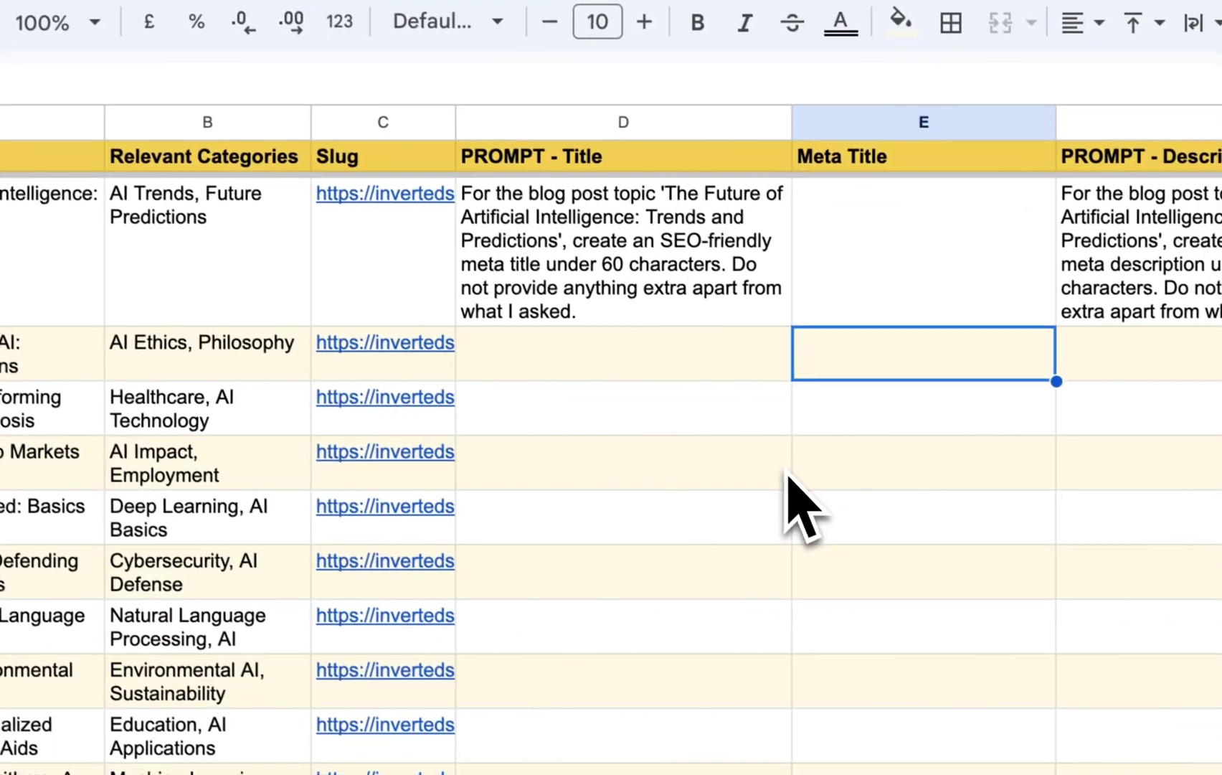
click(624, 439)
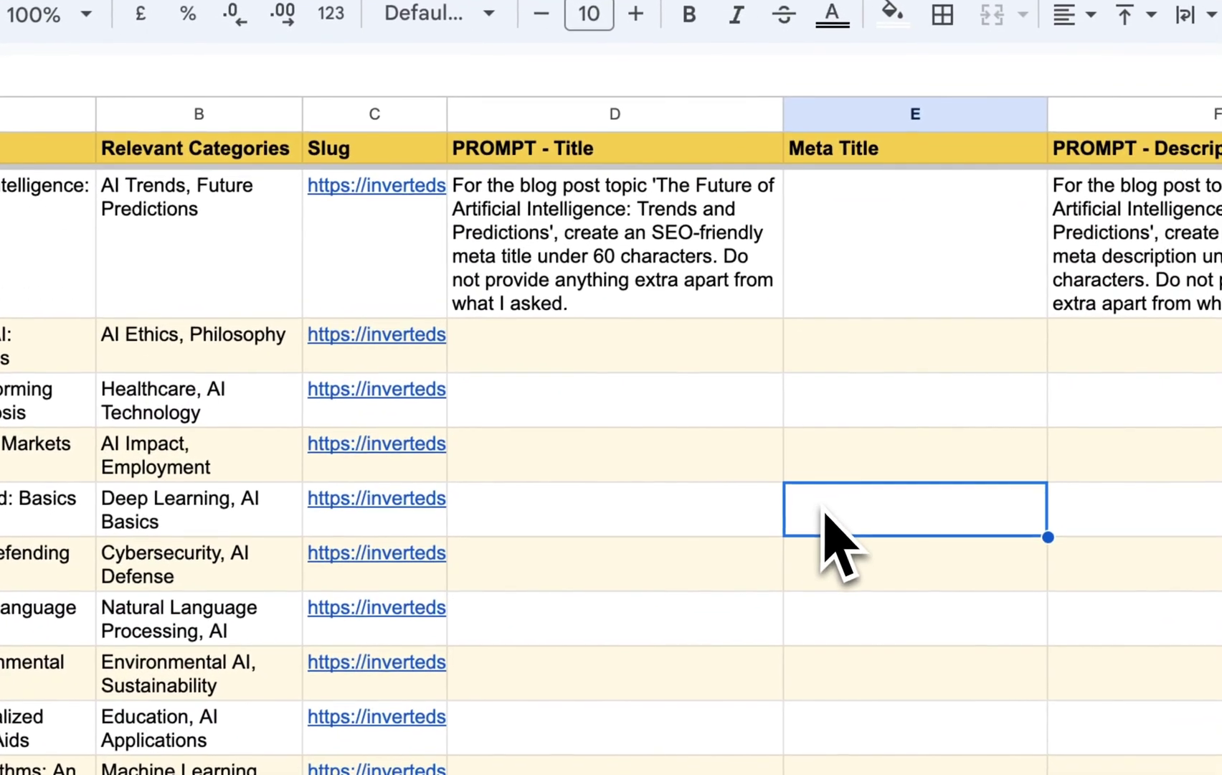
drag(65, 241, 441, 355)
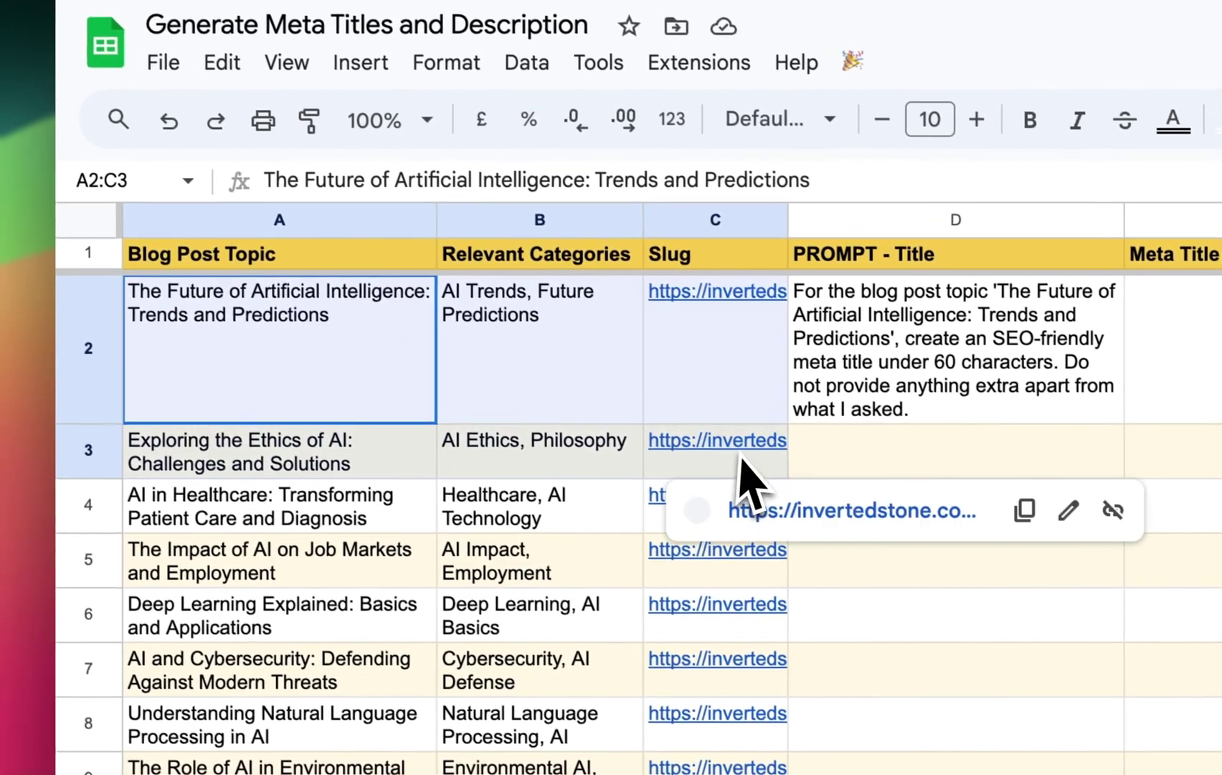
click(565, 336)
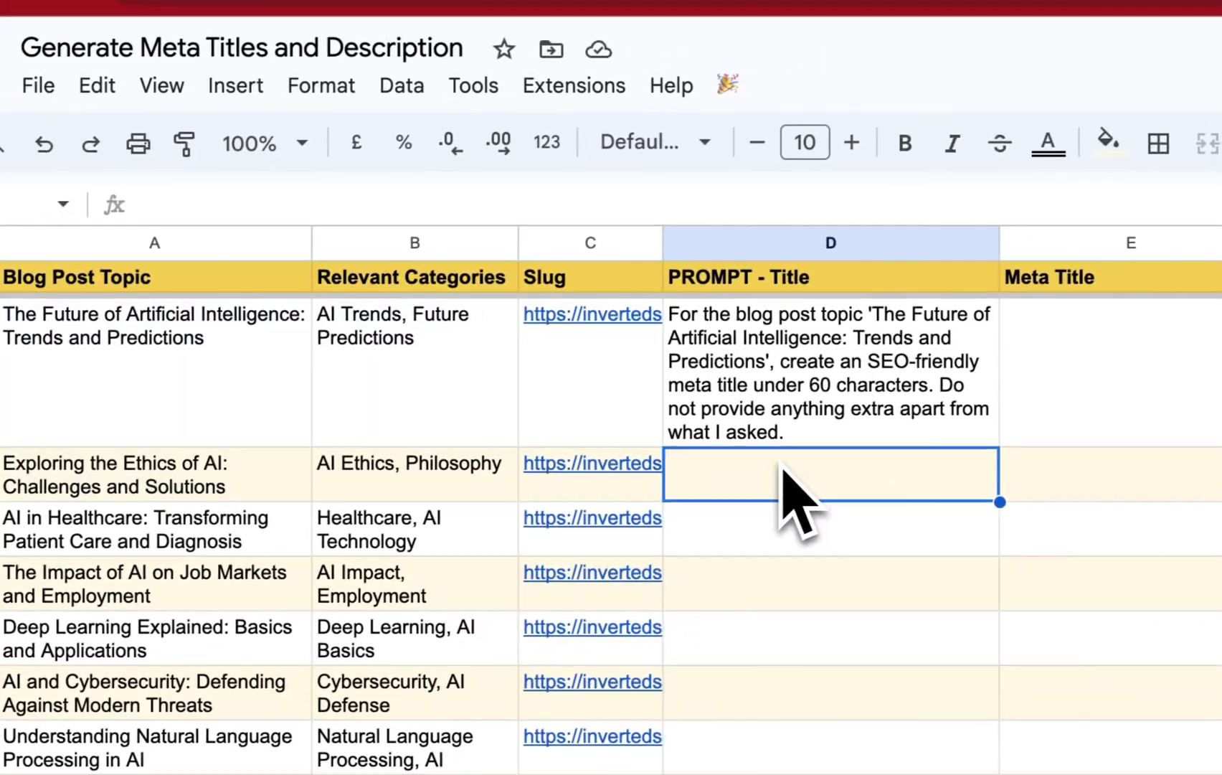
click(851, 398)
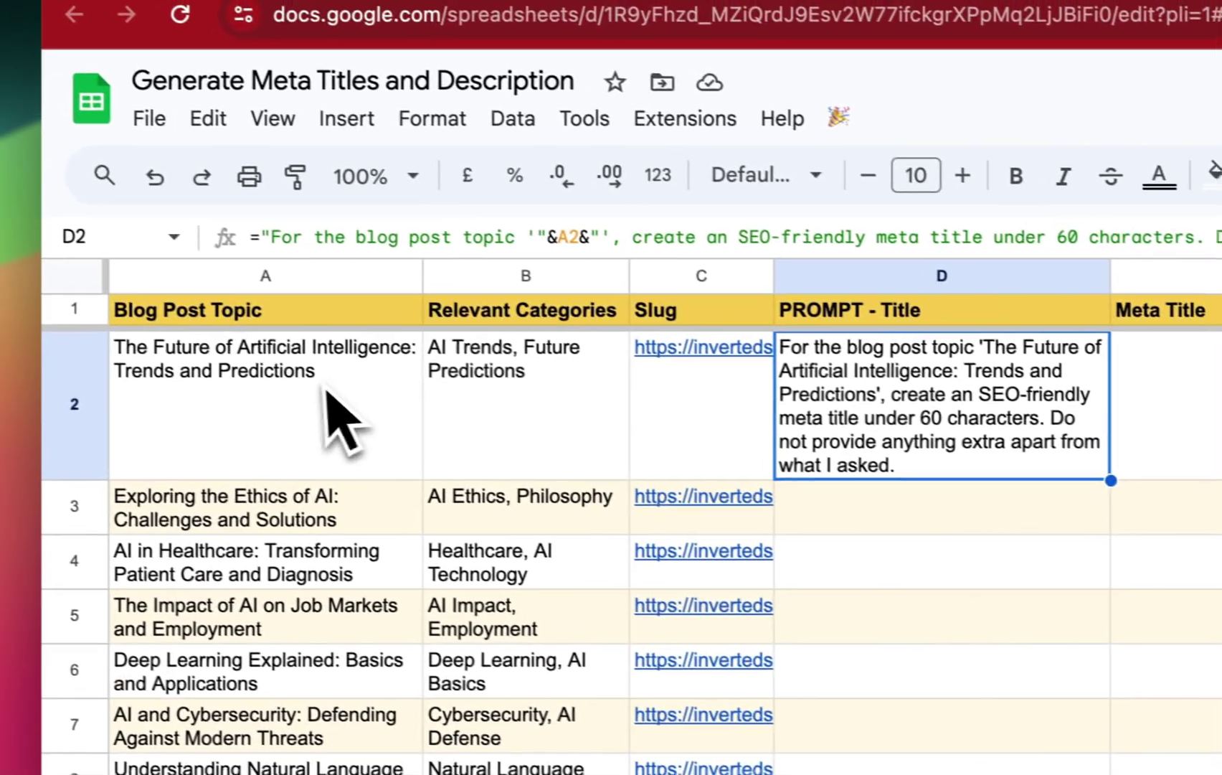
click(213, 386)
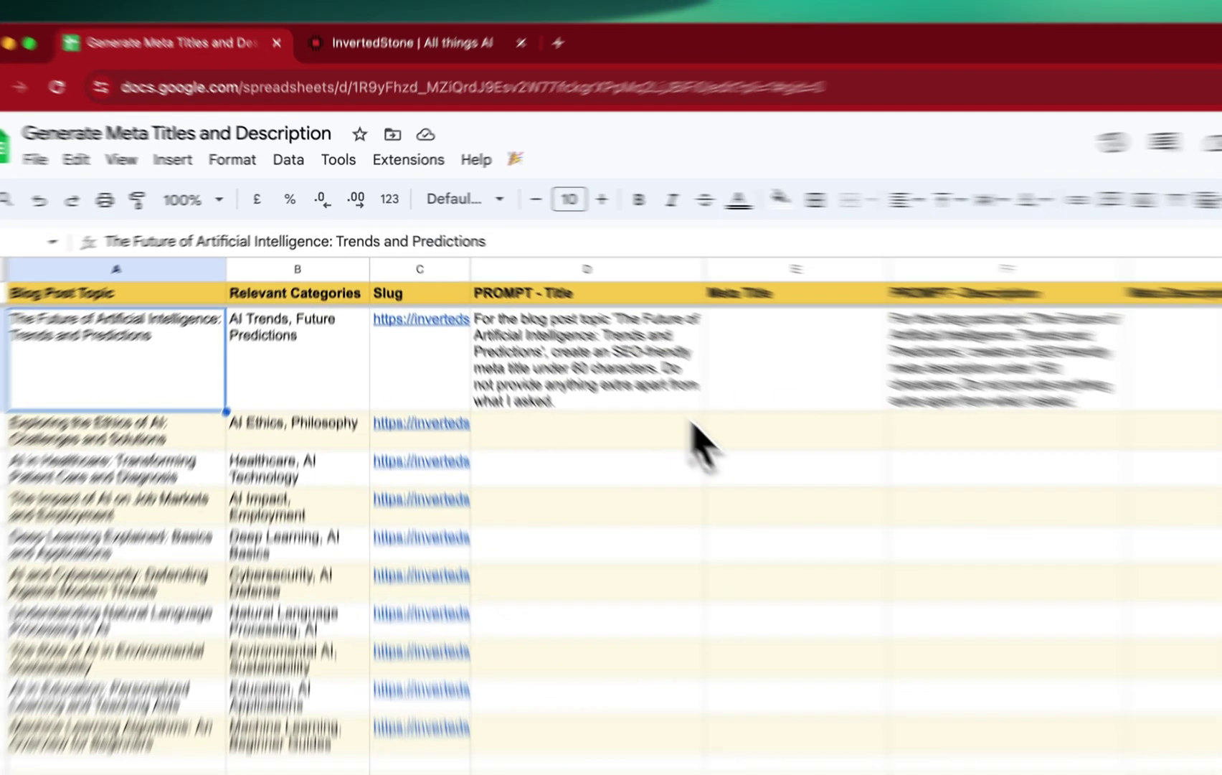
click(587, 340)
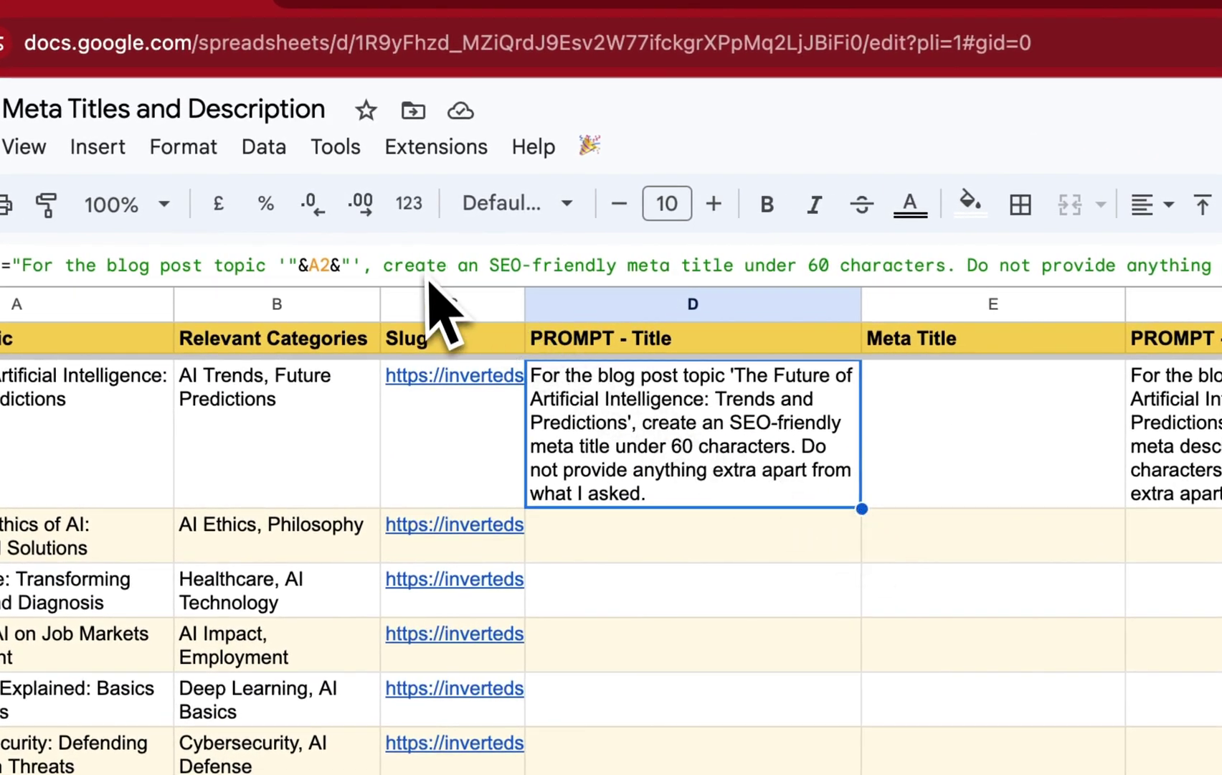
drag(431, 284, 429, 412)
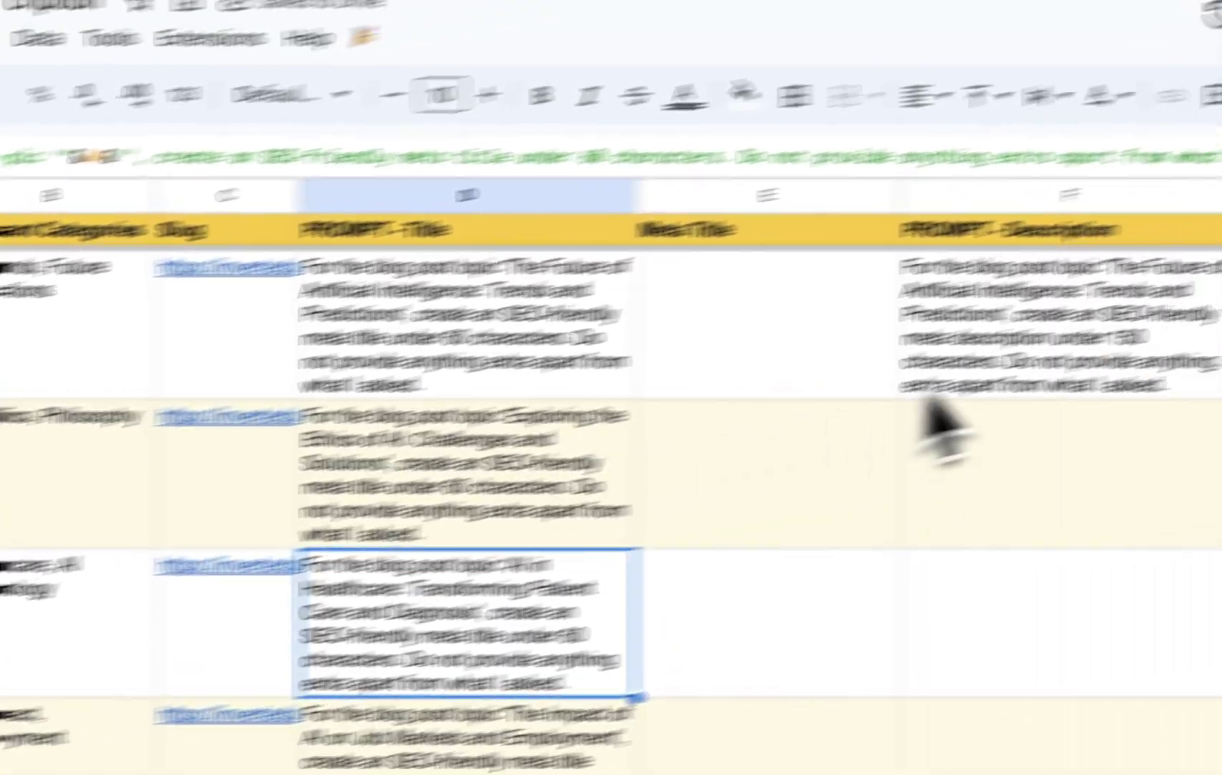
Copy the F2 description prompt down column F through row 11 (Machine Learning)
click(797, 436)
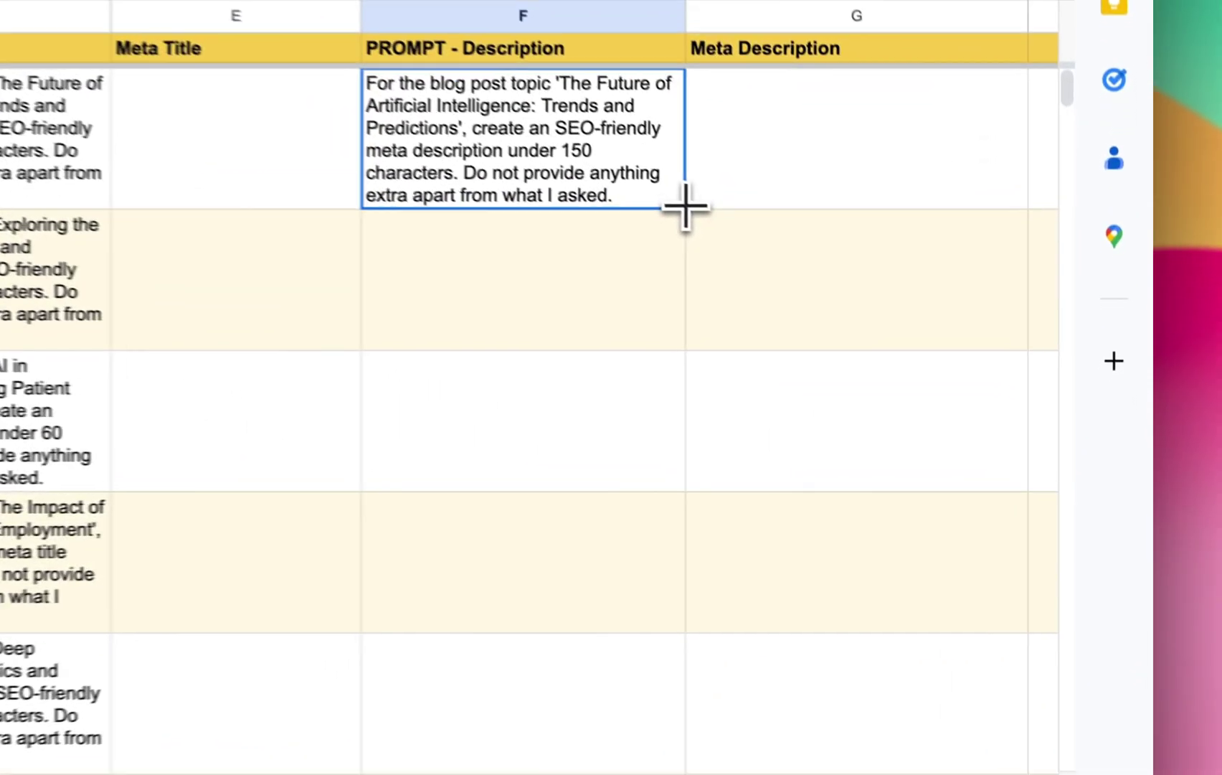
drag(905, 347, 825, 443)
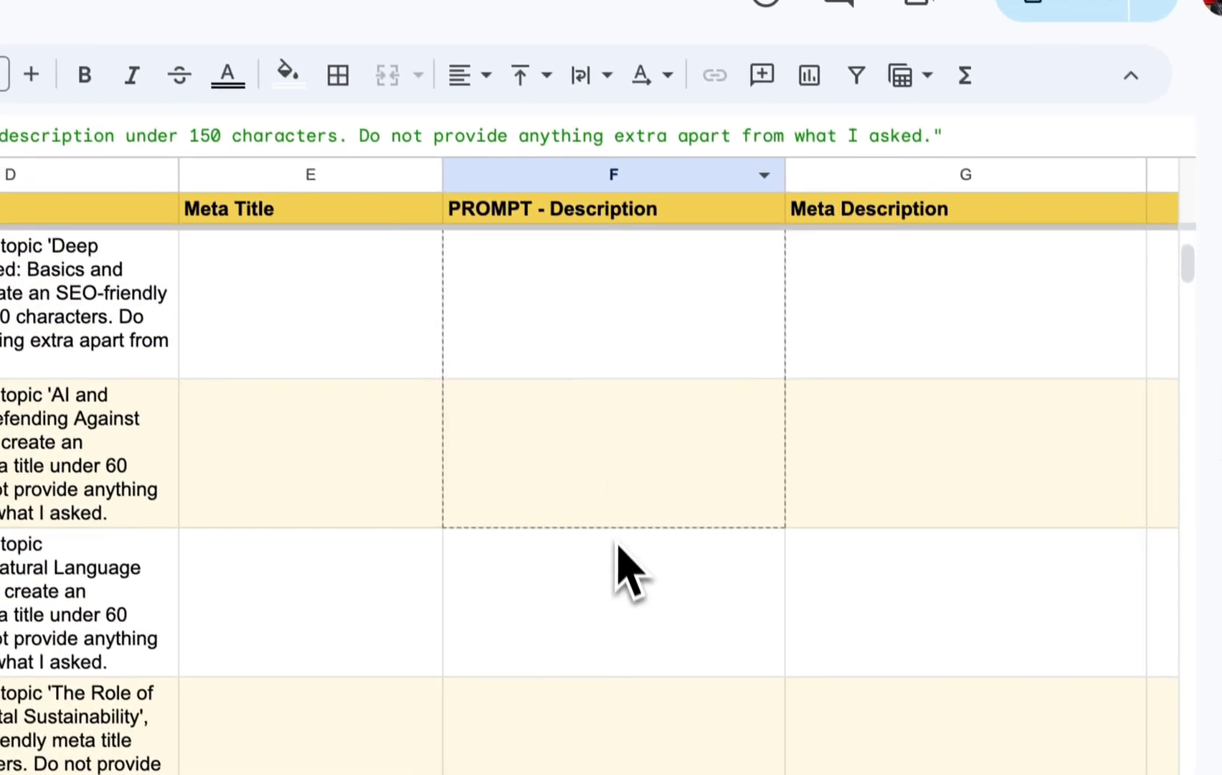
drag(616, 543, 583, 543)
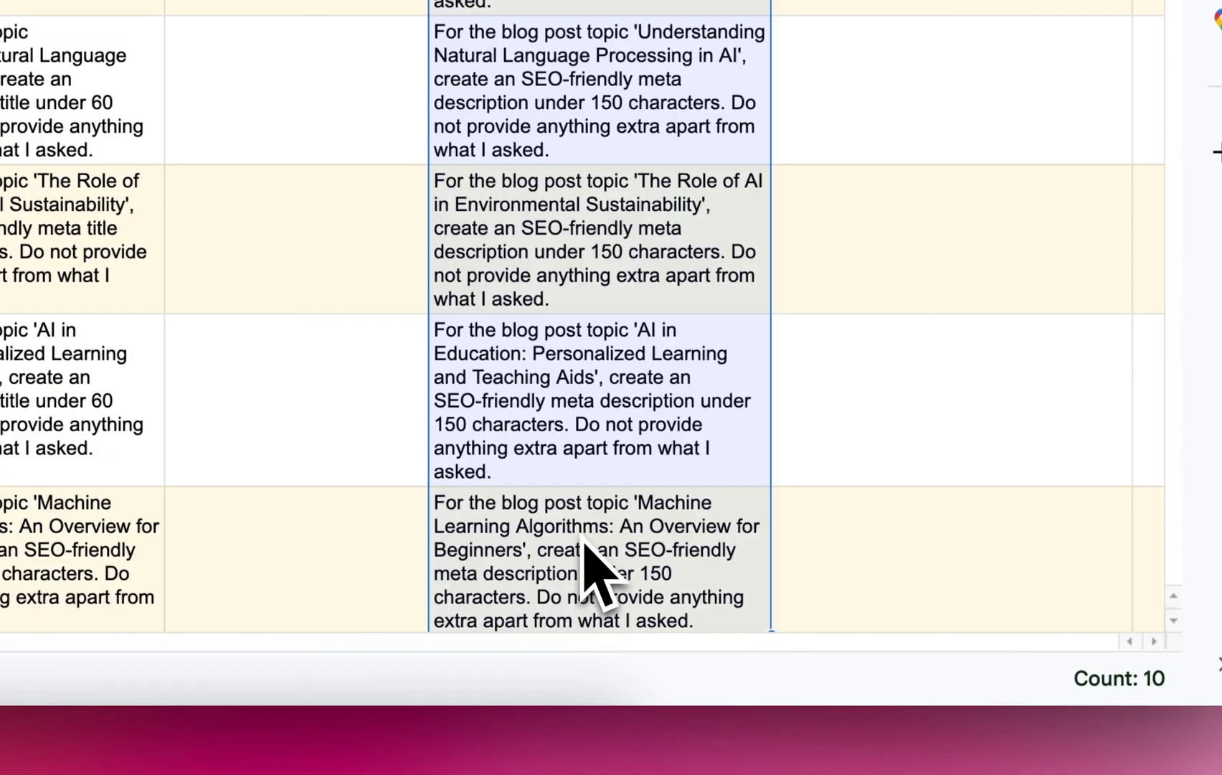
click(640, 455)
scroll(662, 470, up, 5)
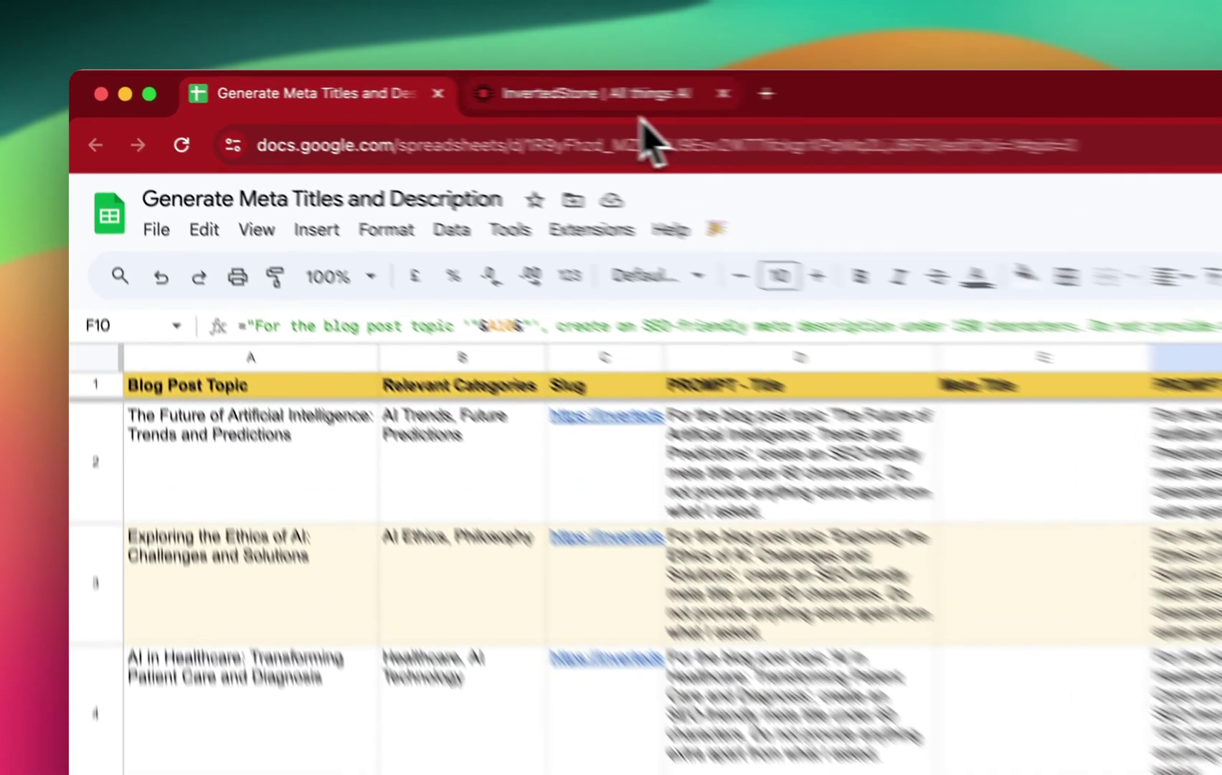
Open the spreadsheet's bound Apps Script project from Extensions, then come back to the sheet
click(394, 84)
click(226, 84)
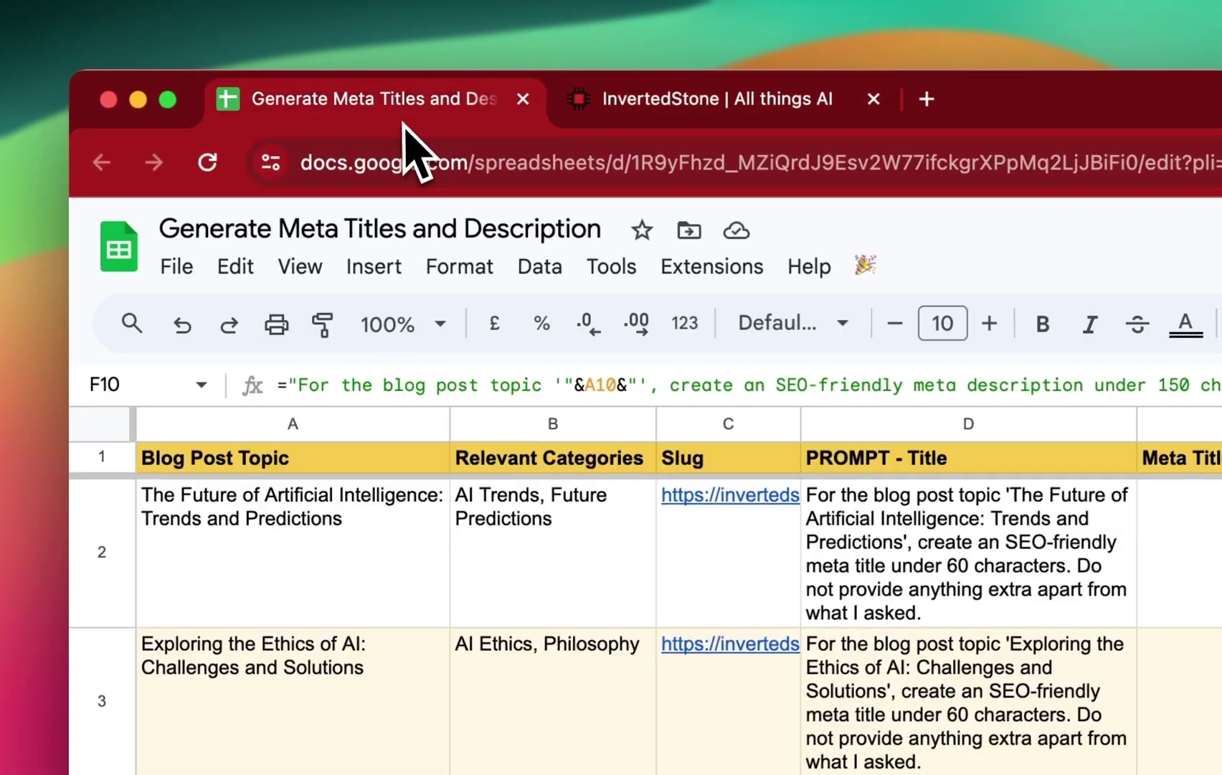
click(715, 271)
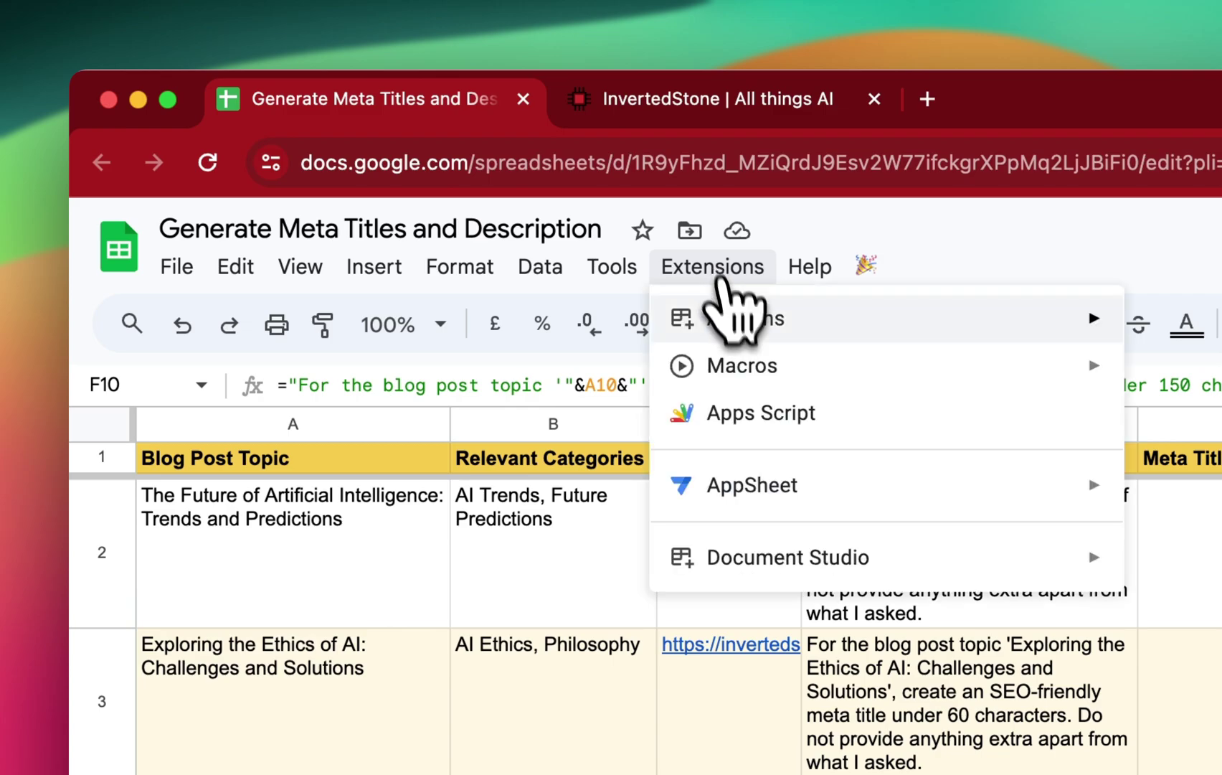
click(757, 413)
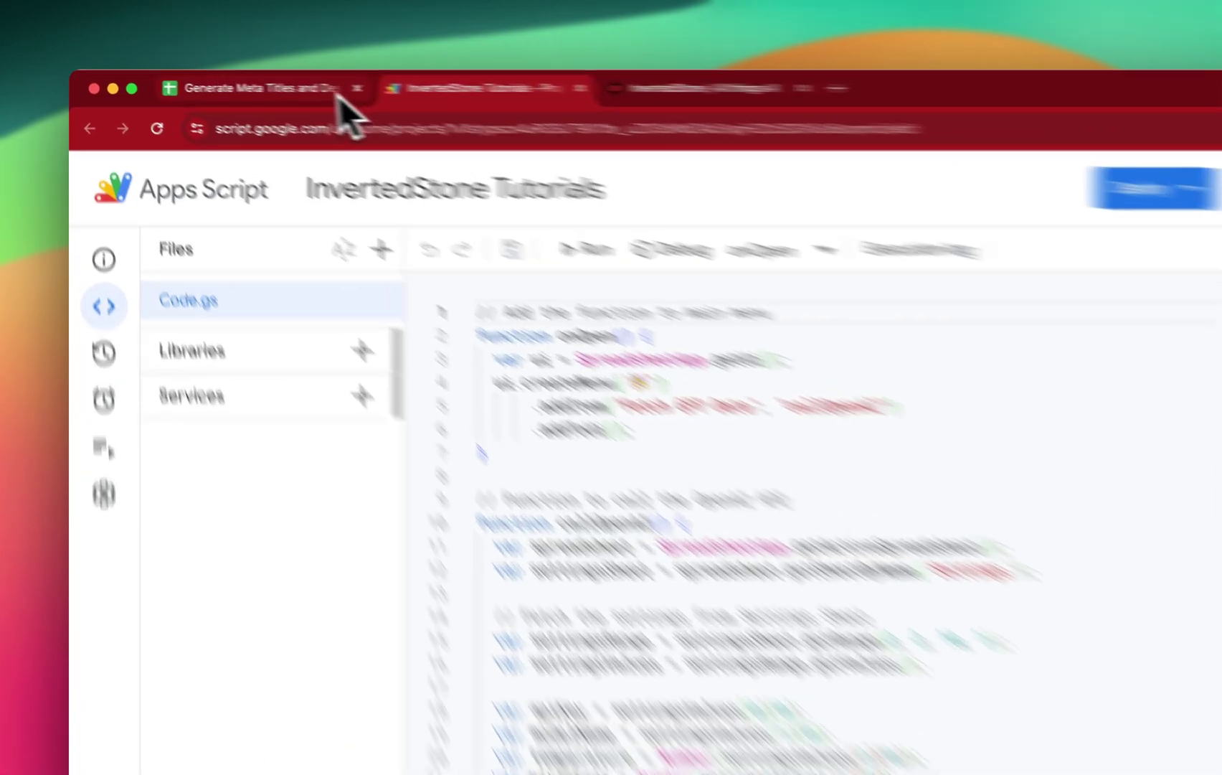
click(265, 84)
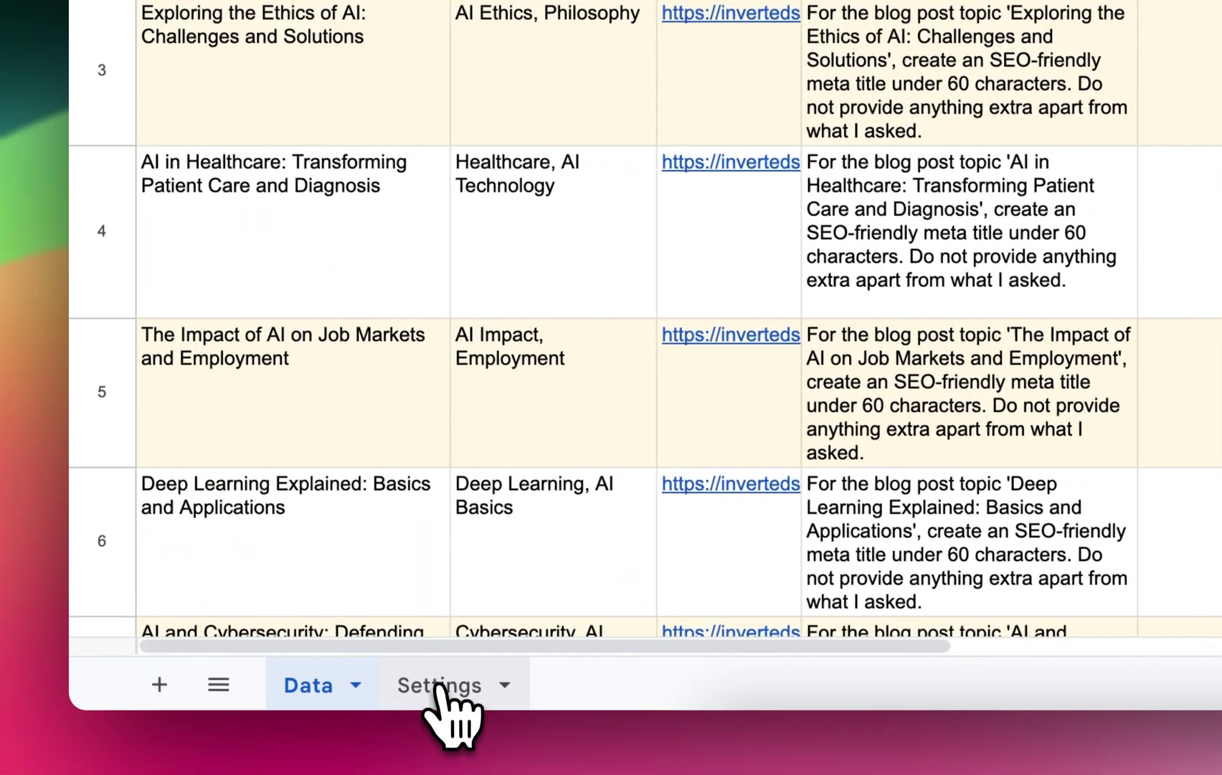
On Settings, choose model gpt-4-1106-preview and review Temperature 0.7 and Max Tokens 1000
click(452, 754)
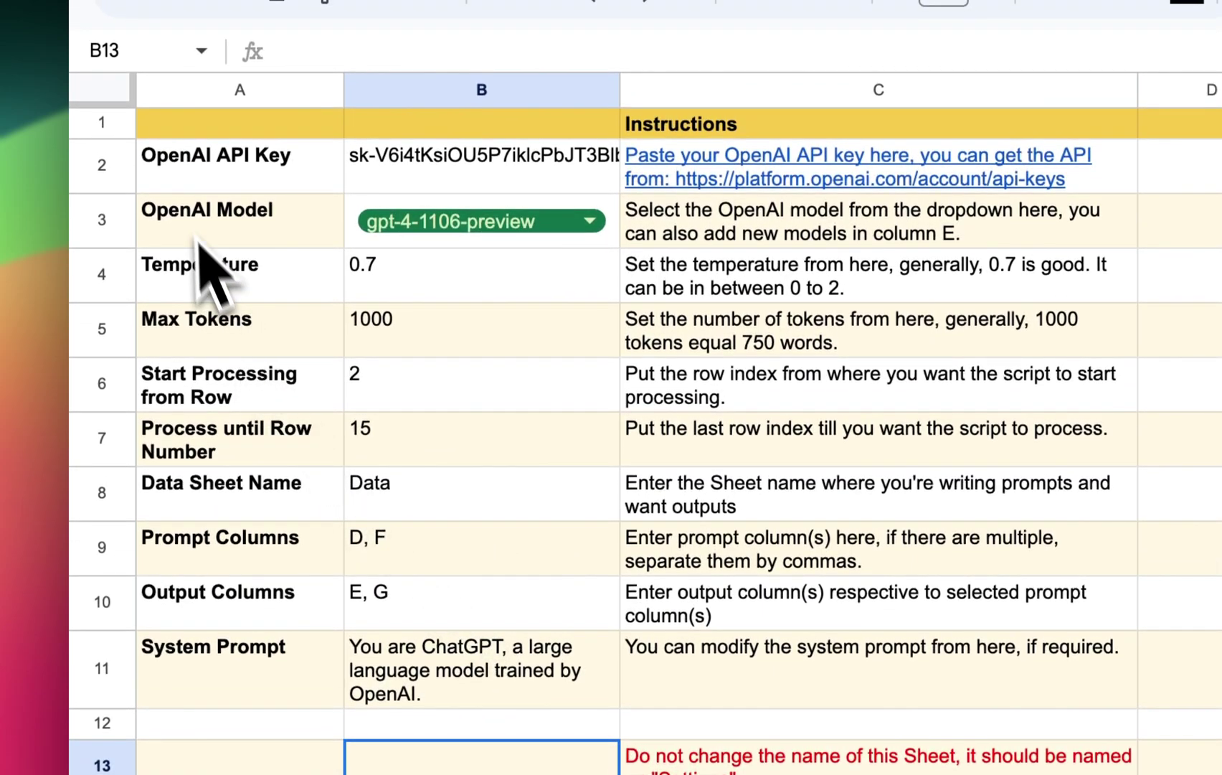
click(179, 182)
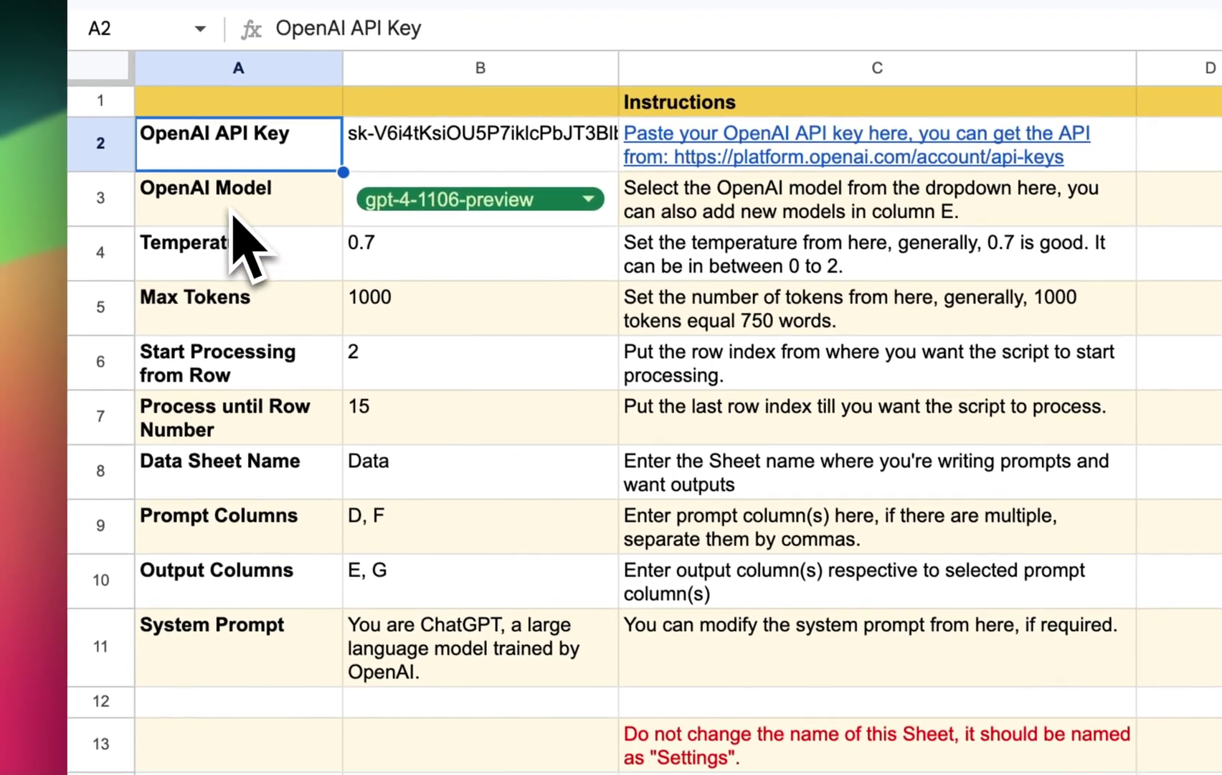
click(212, 223)
click(405, 208)
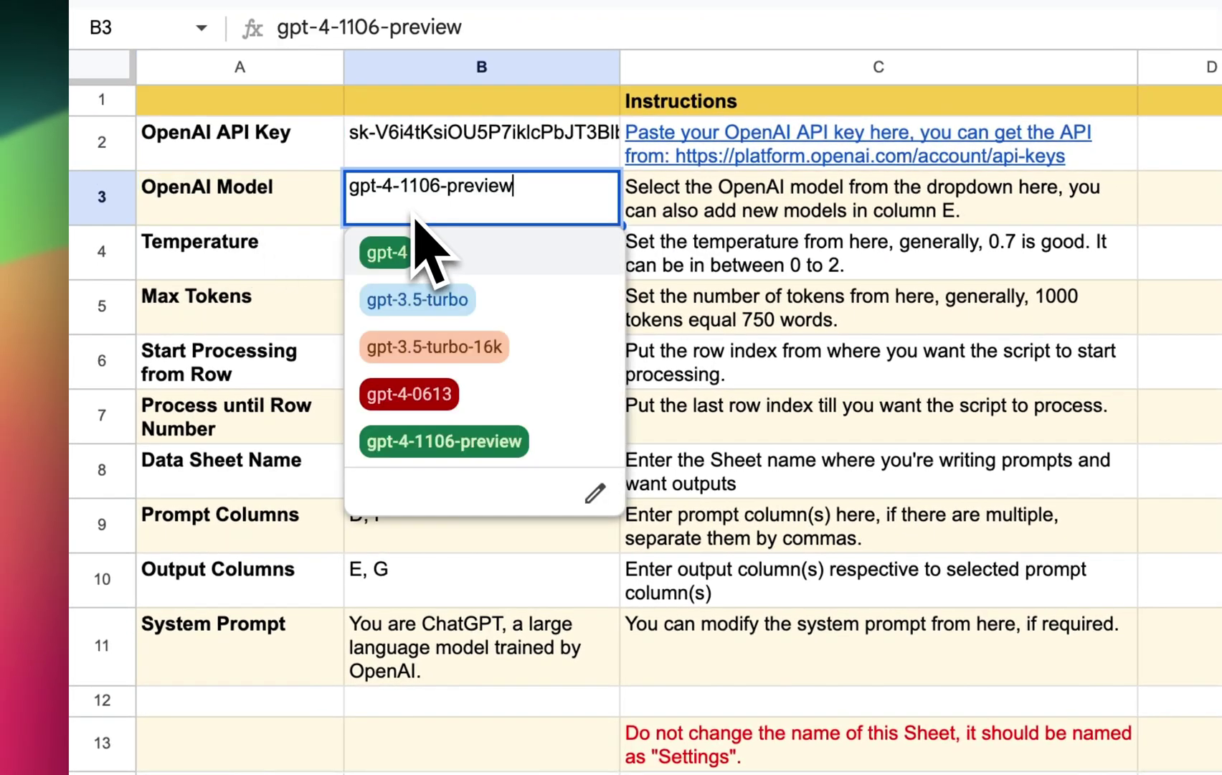
click(470, 453)
click(309, 272)
click(423, 274)
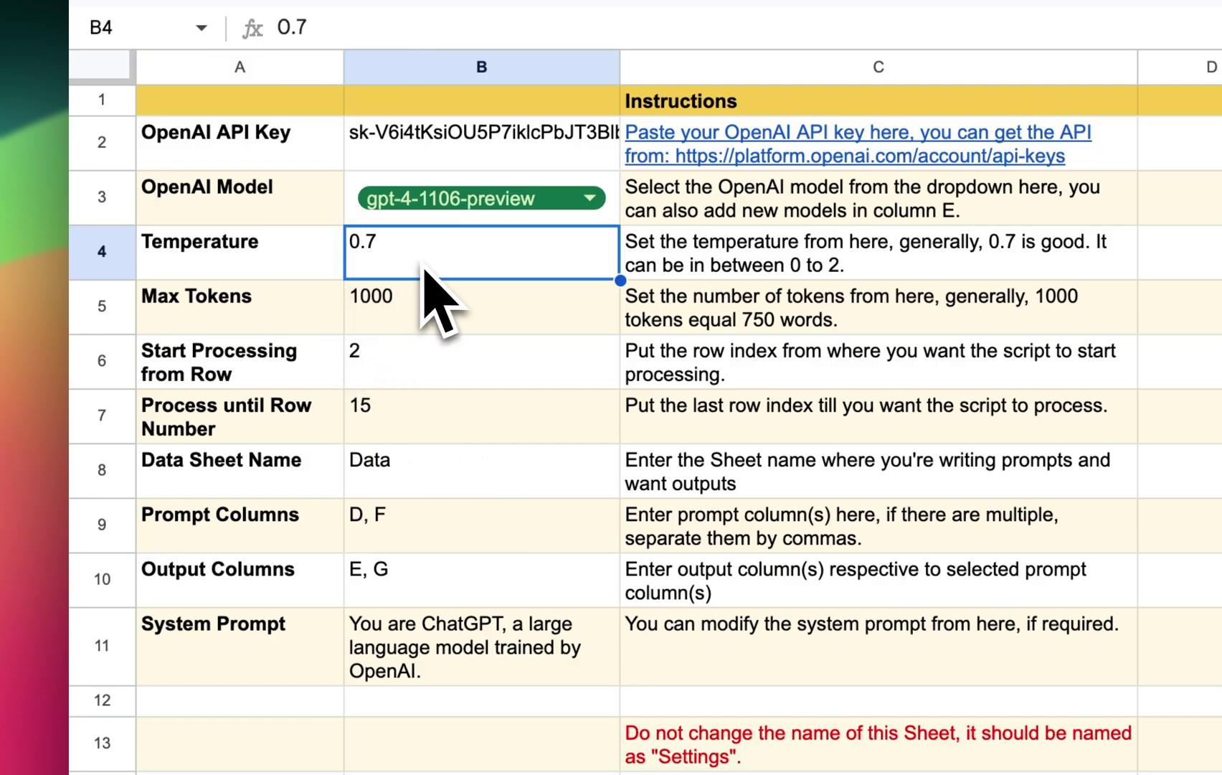
click(319, 310)
click(488, 309)
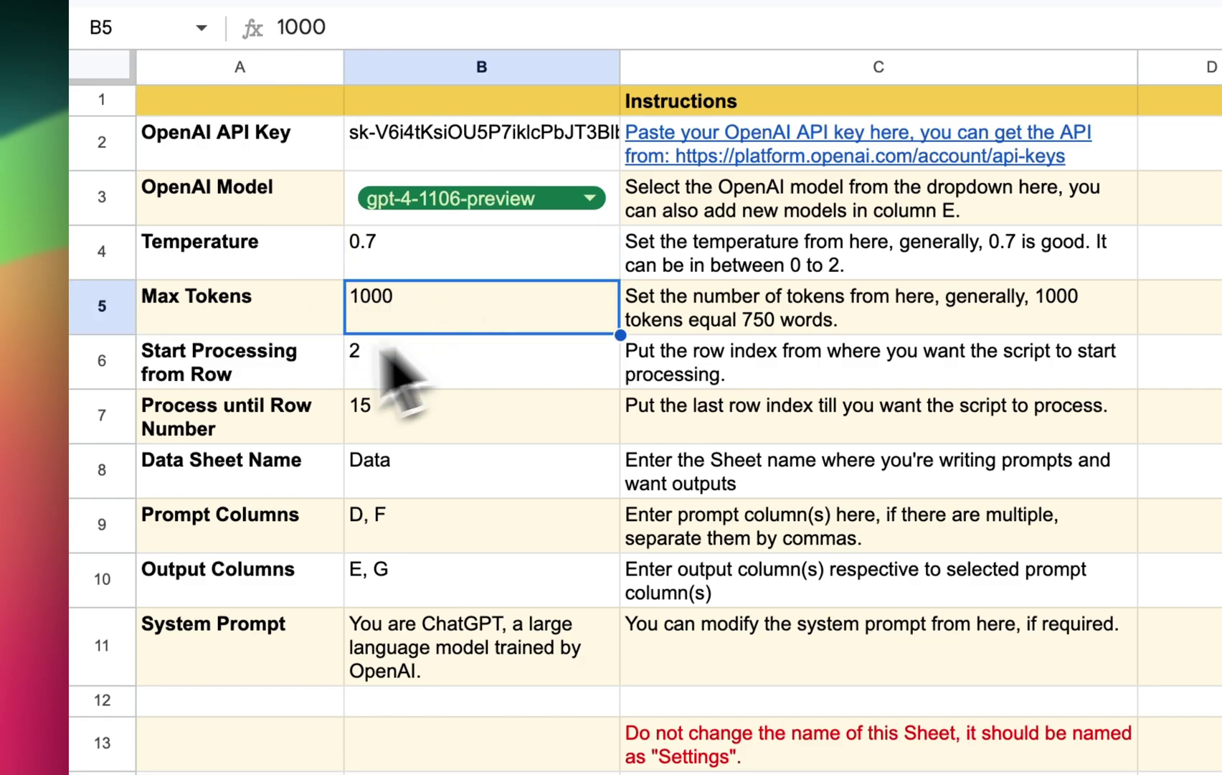
click(245, 384)
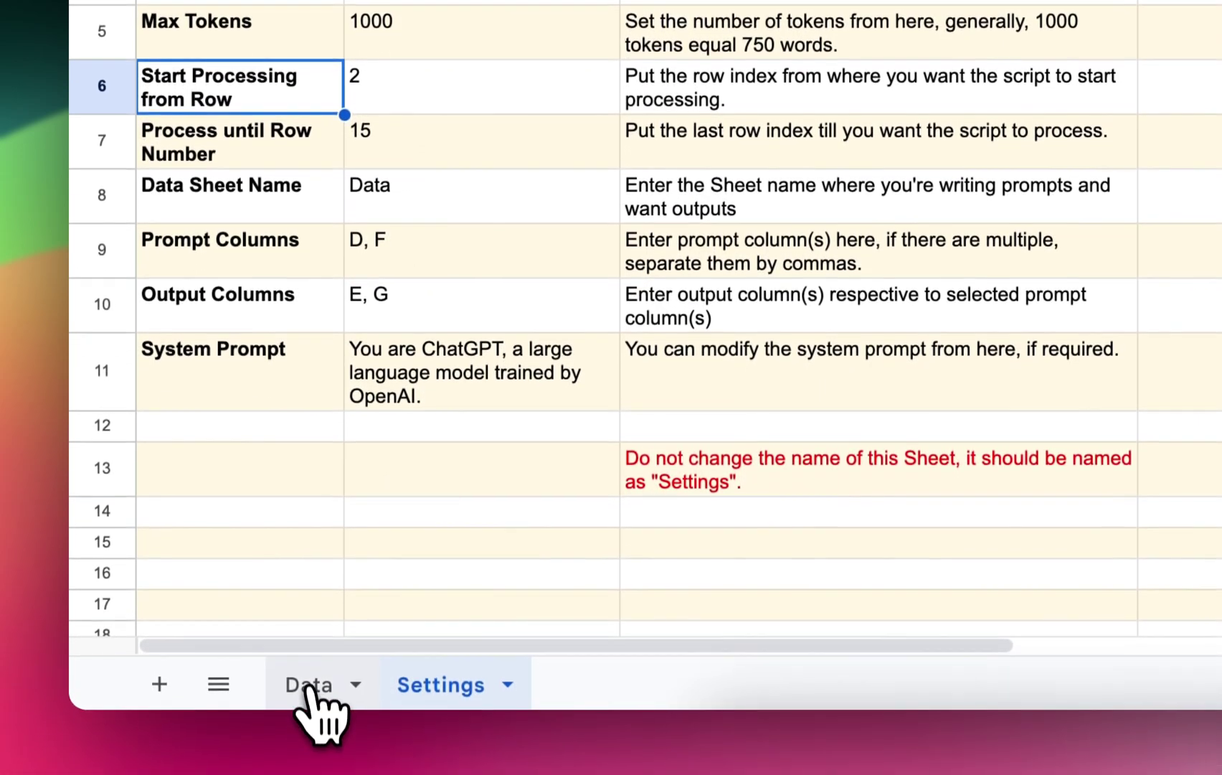
Compare the Data sheet's last topic row with the Process until Row and Data Sheet Name settings
click(309, 685)
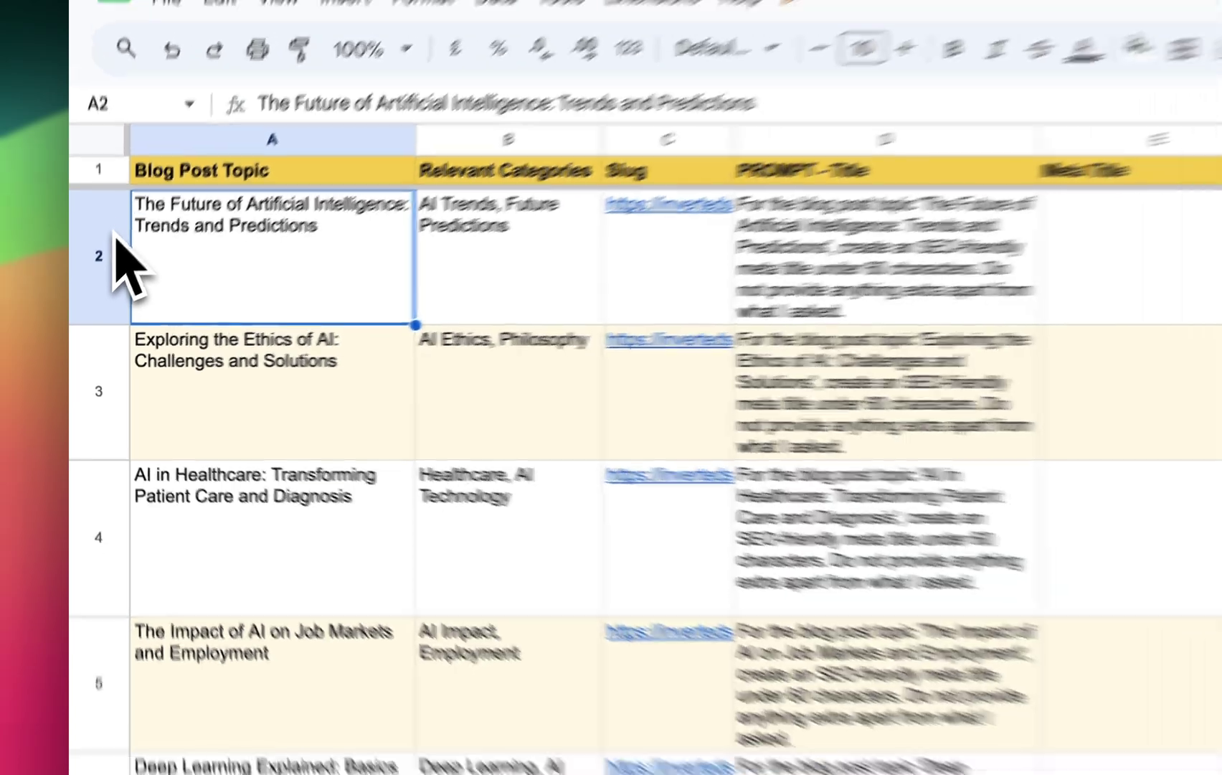
scroll(170, 438, down, 10)
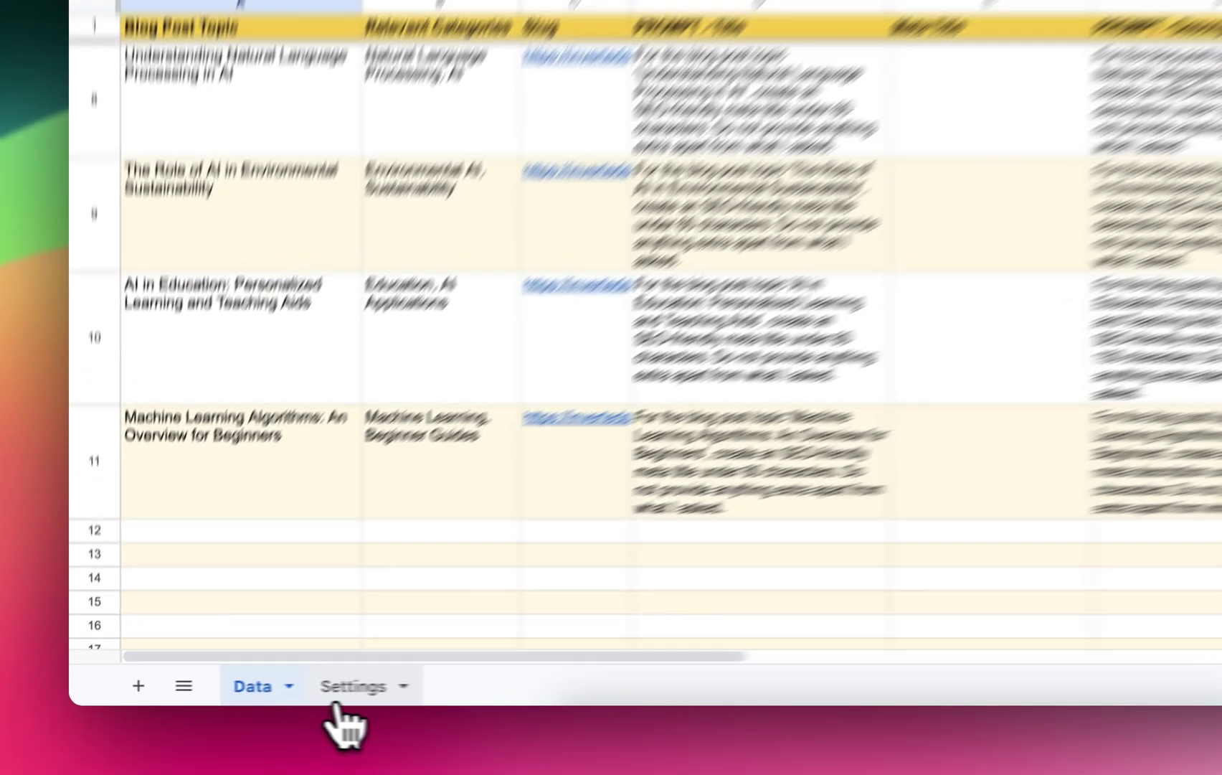
click(254, 693)
click(246, 440)
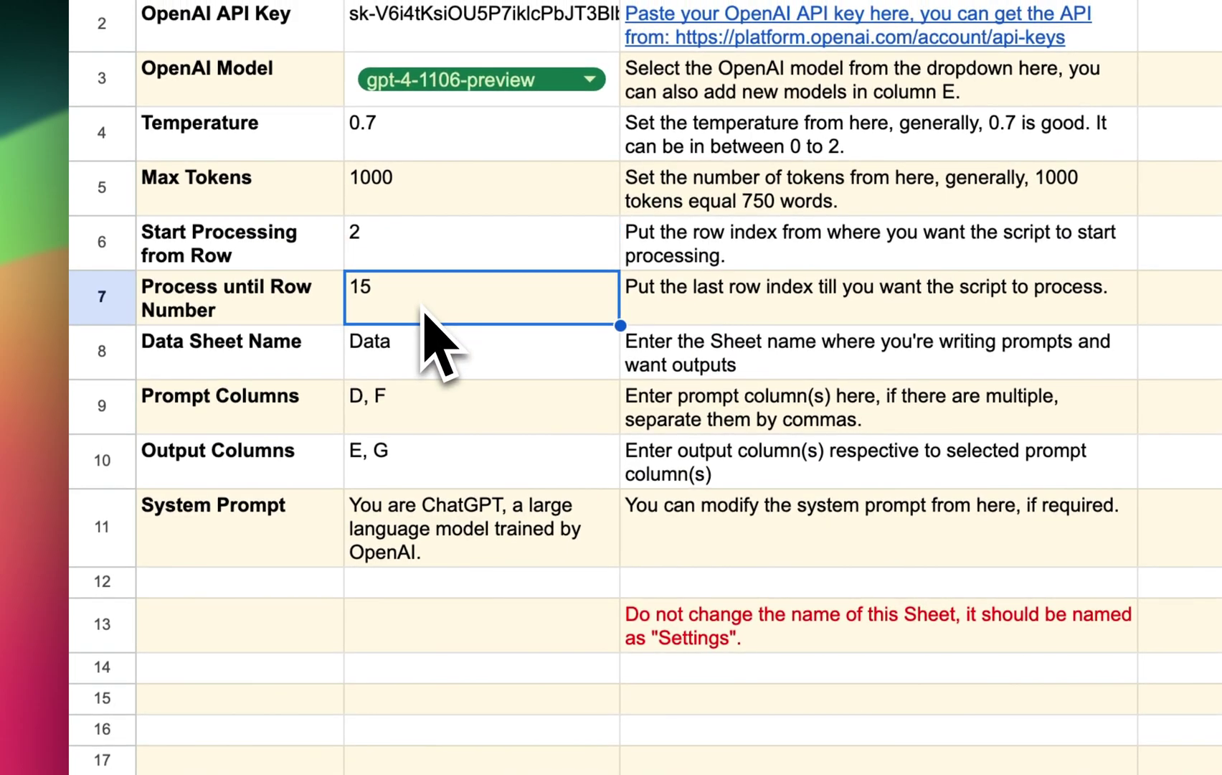
click(439, 357)
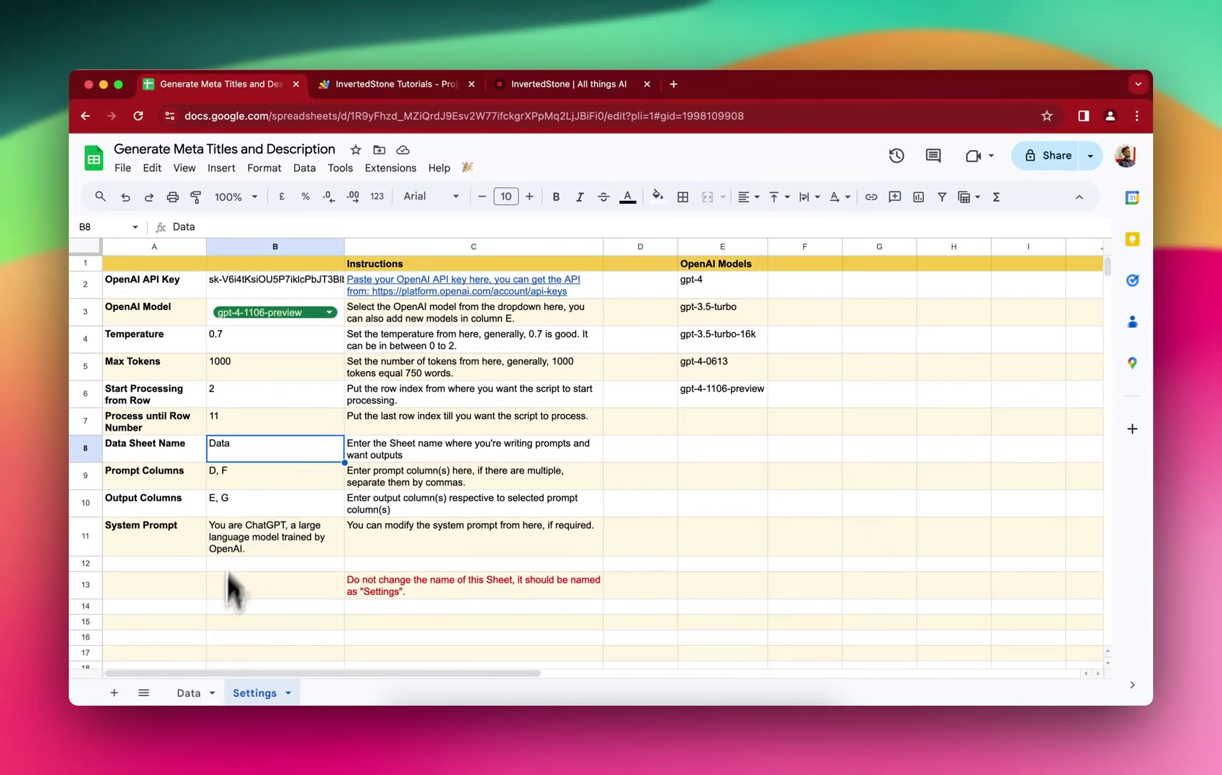
Confirm on the Data sheet that title prompts are in column D and titles in E
click(188, 693)
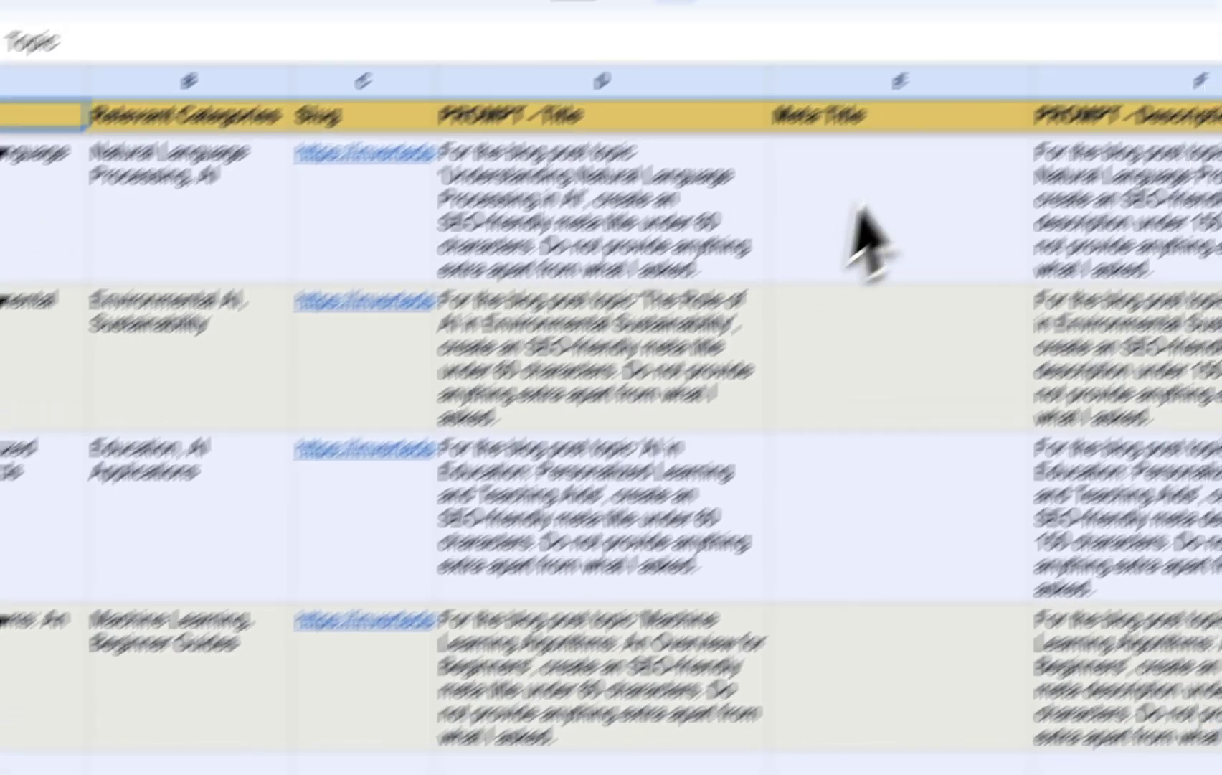
click(859, 212)
click(701, 168)
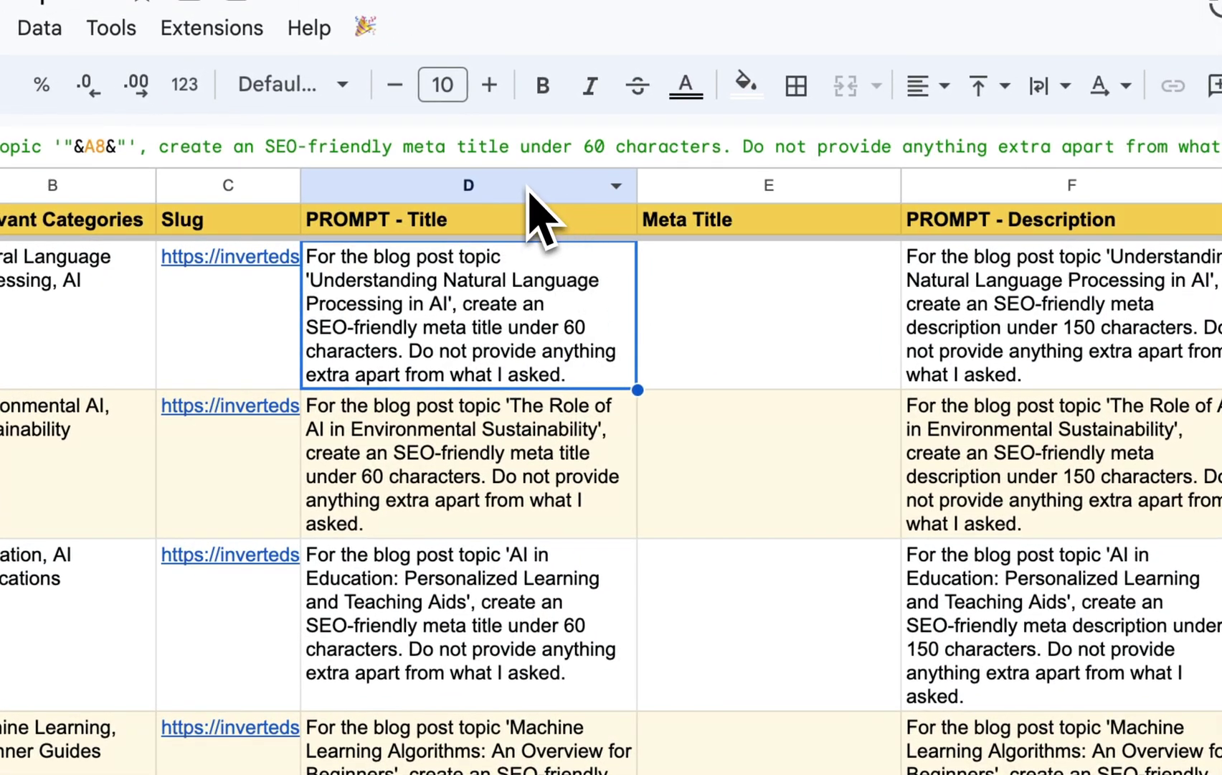
click(527, 186)
click(536, 337)
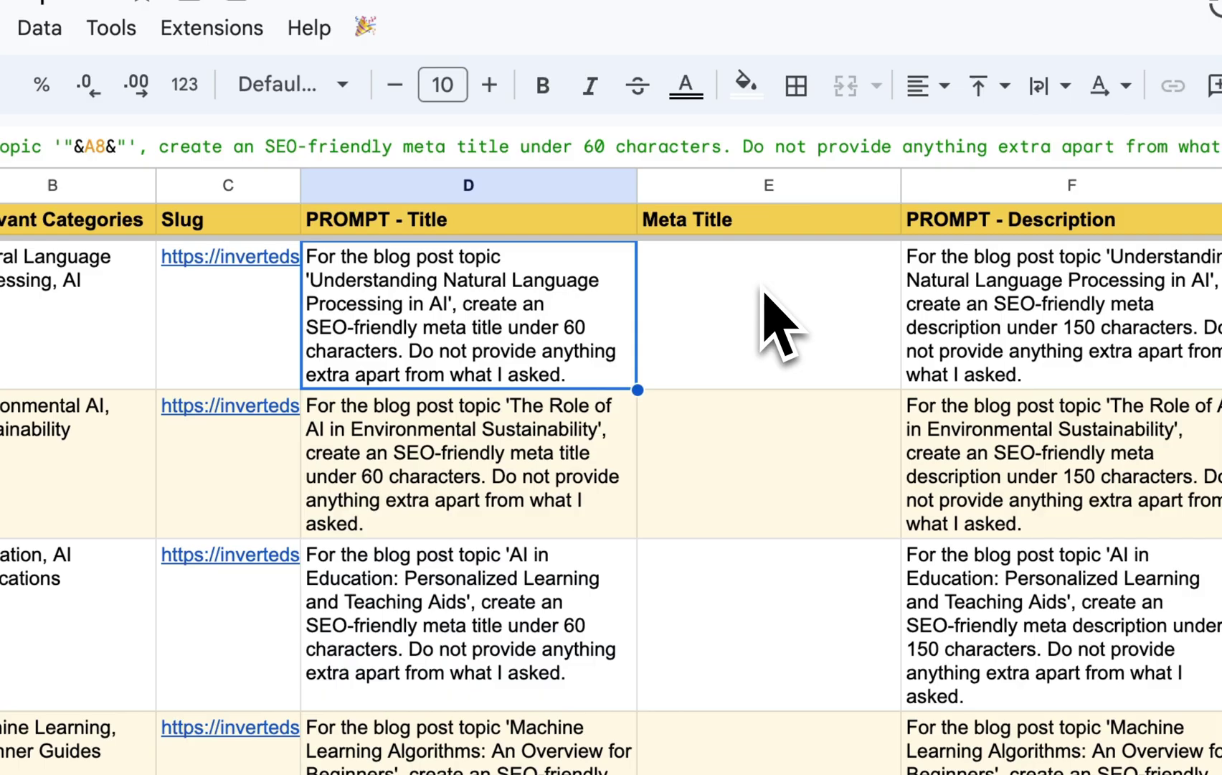
click(775, 308)
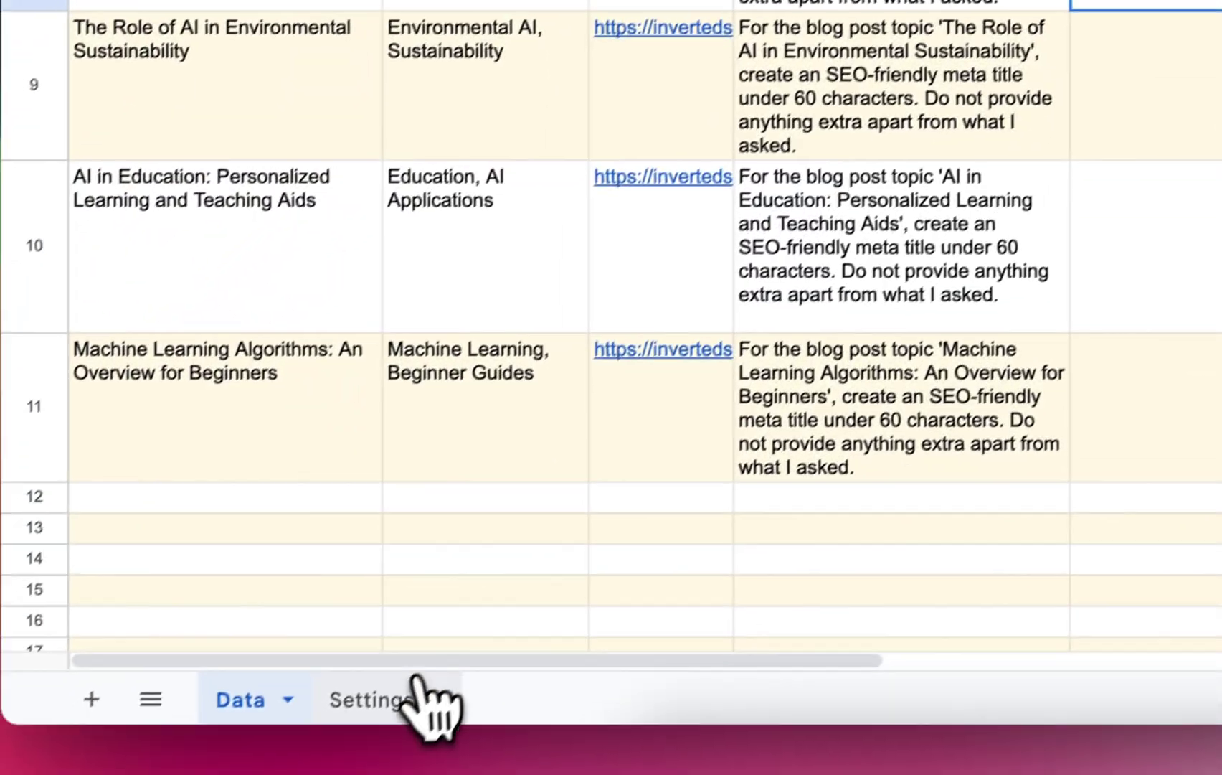
Set the Settings sheet's Prompt Columns value to D
click(429, 704)
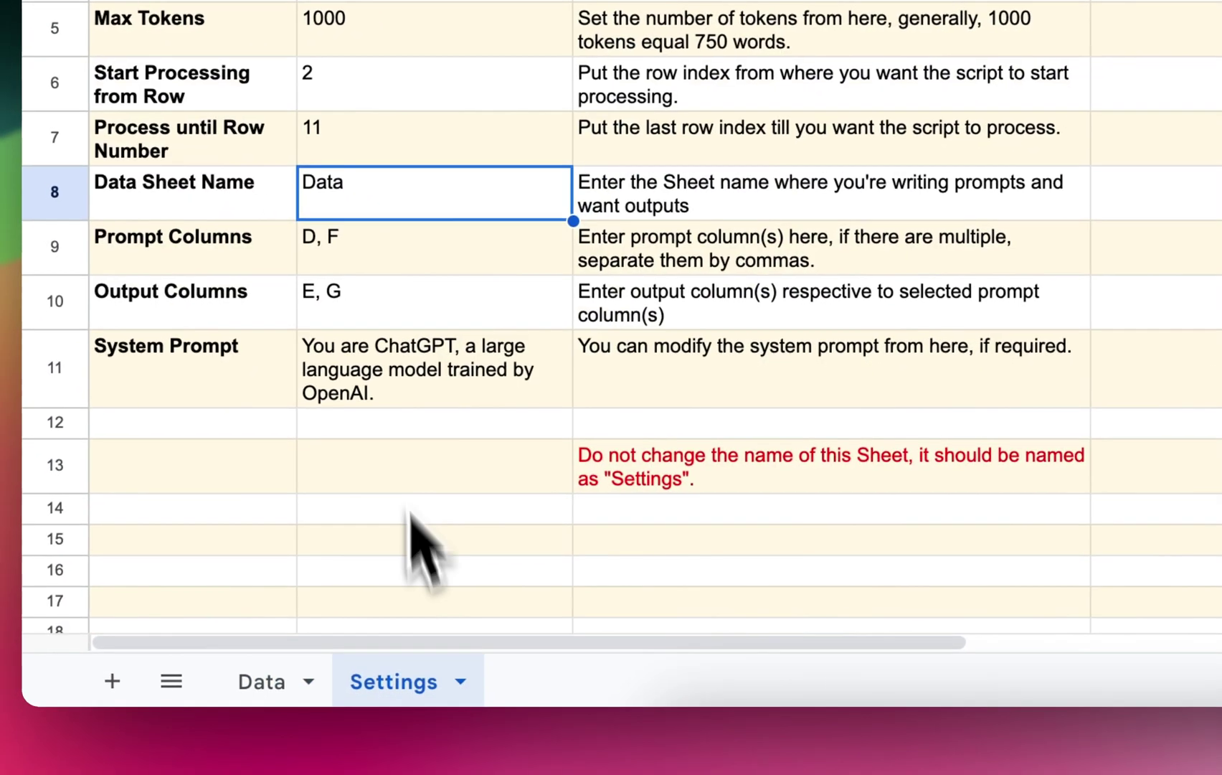
drag(397, 260, 399, 303)
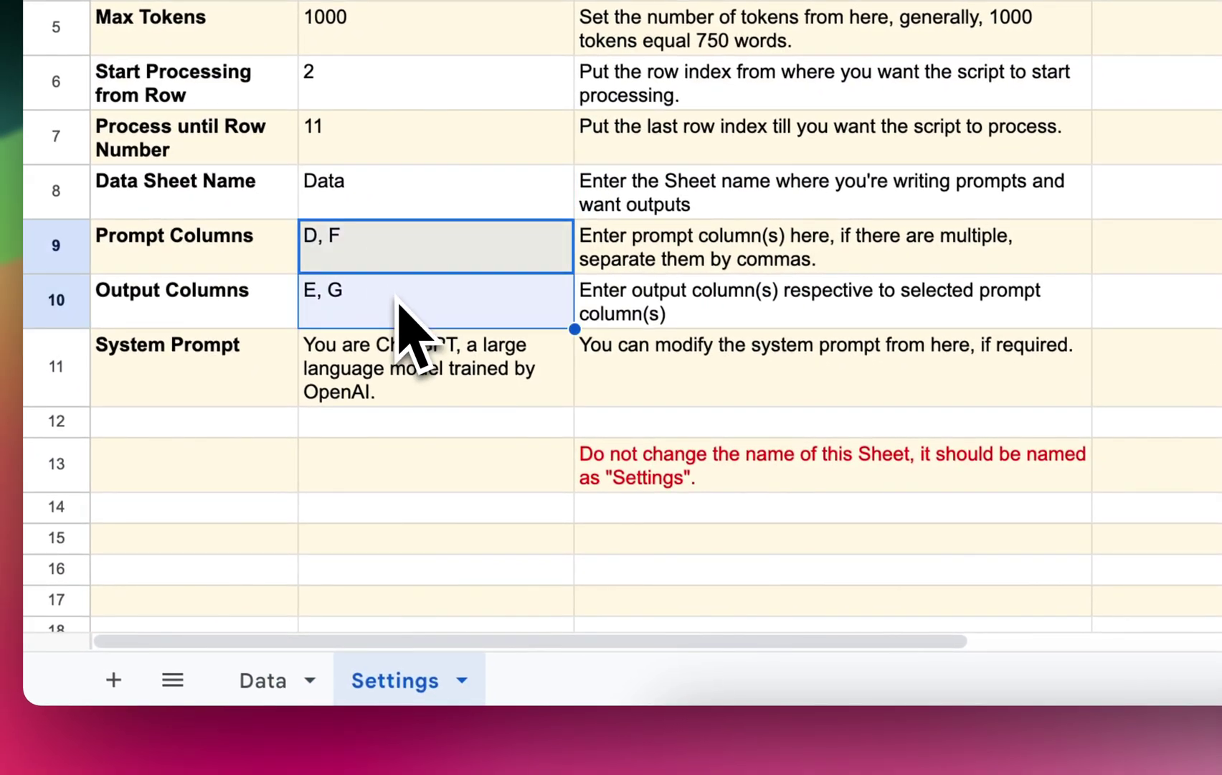
text(Data)
key(Return)
click(404, 244)
key(Delete)
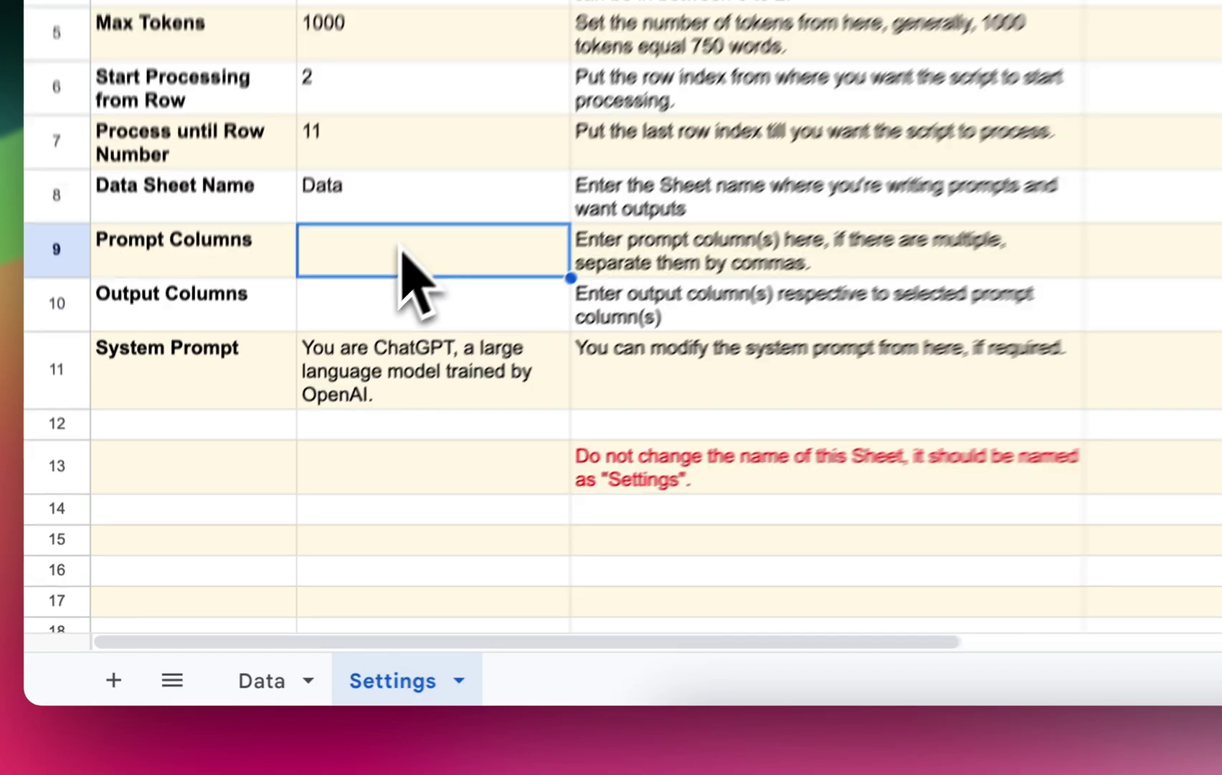
text(D)
key(Return)
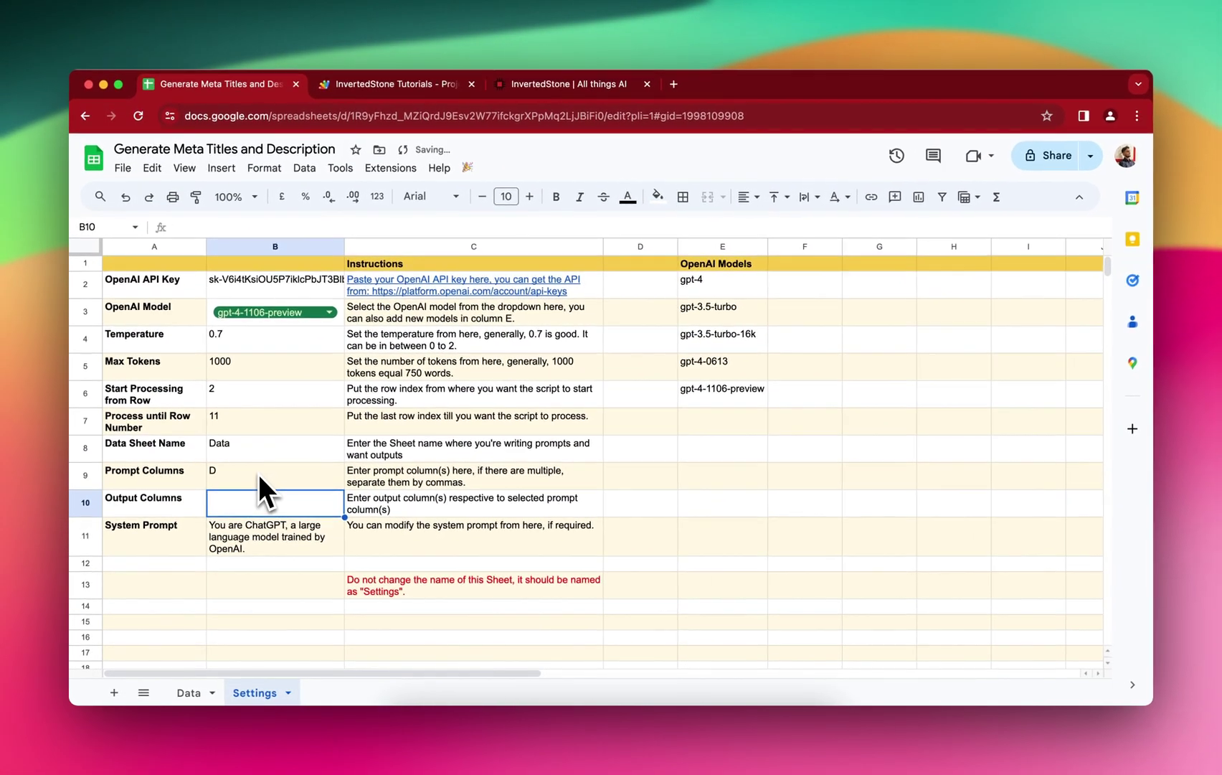
key(Return)
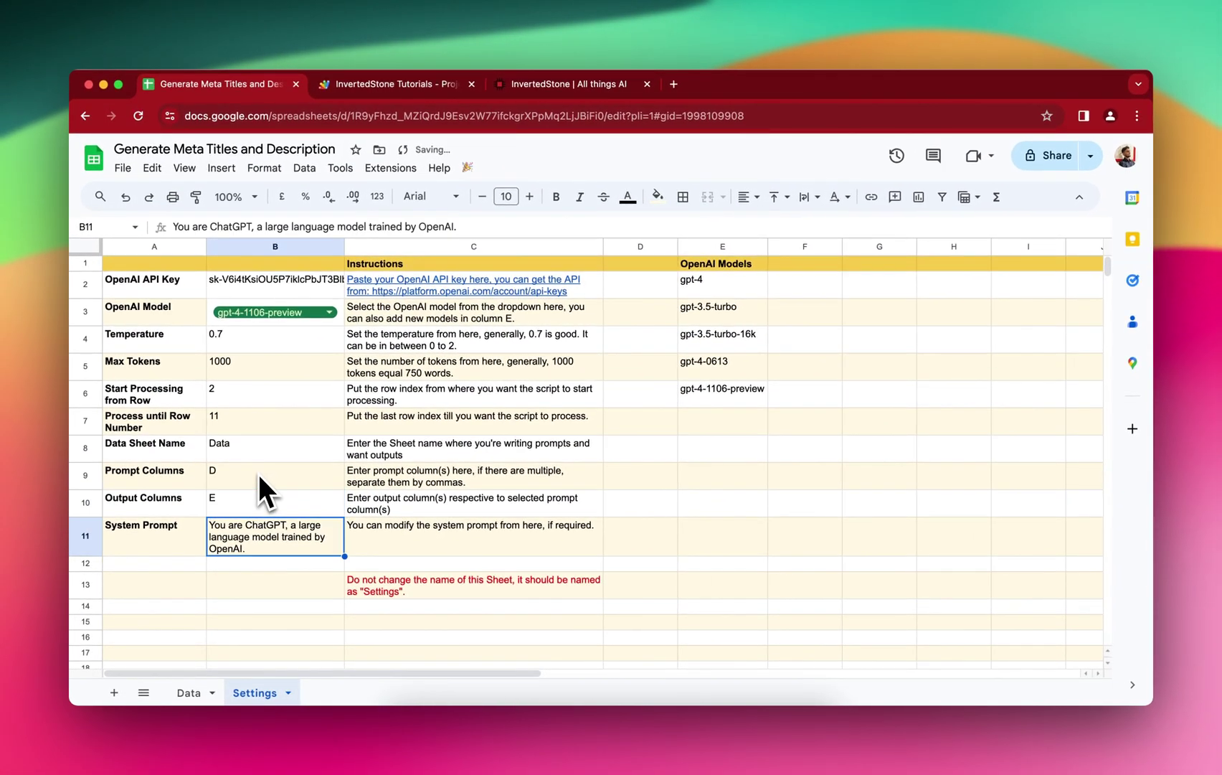
Check column F's description prompts, then set Prompt Columns to D, F and Output Columns to E, G
click(189, 692)
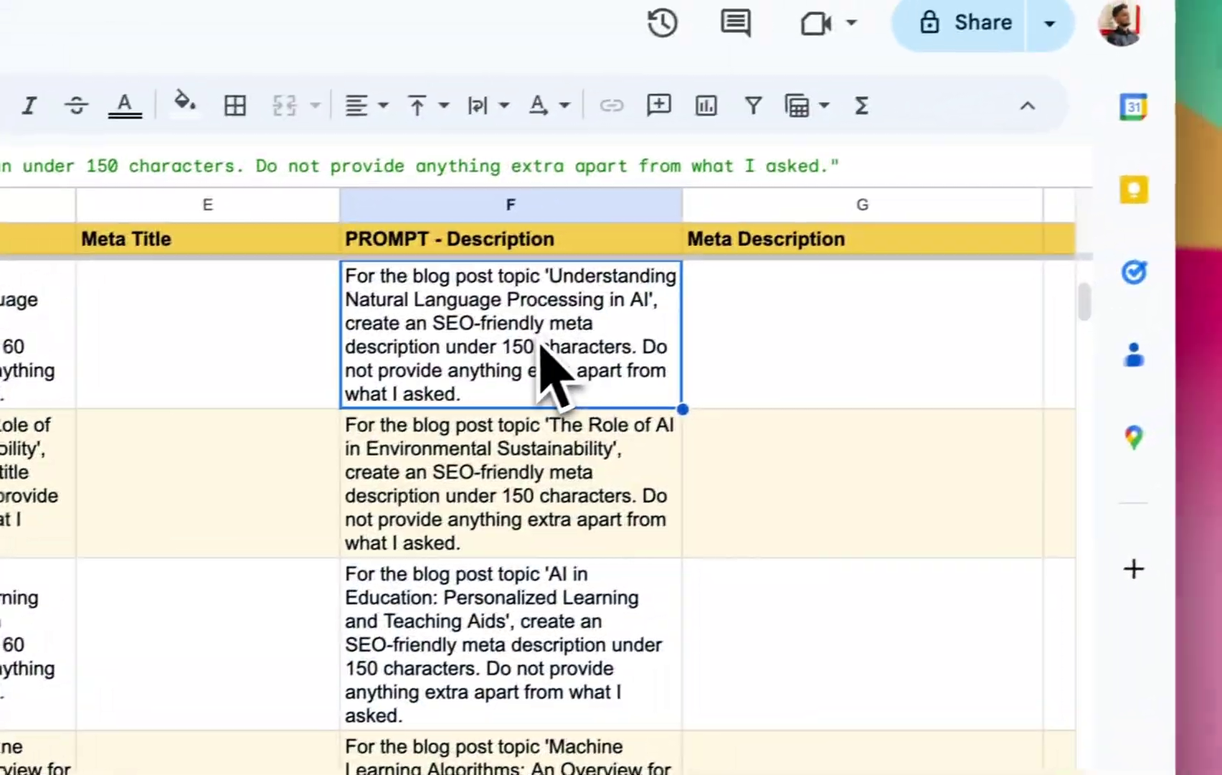
click(846, 90)
click(512, 315)
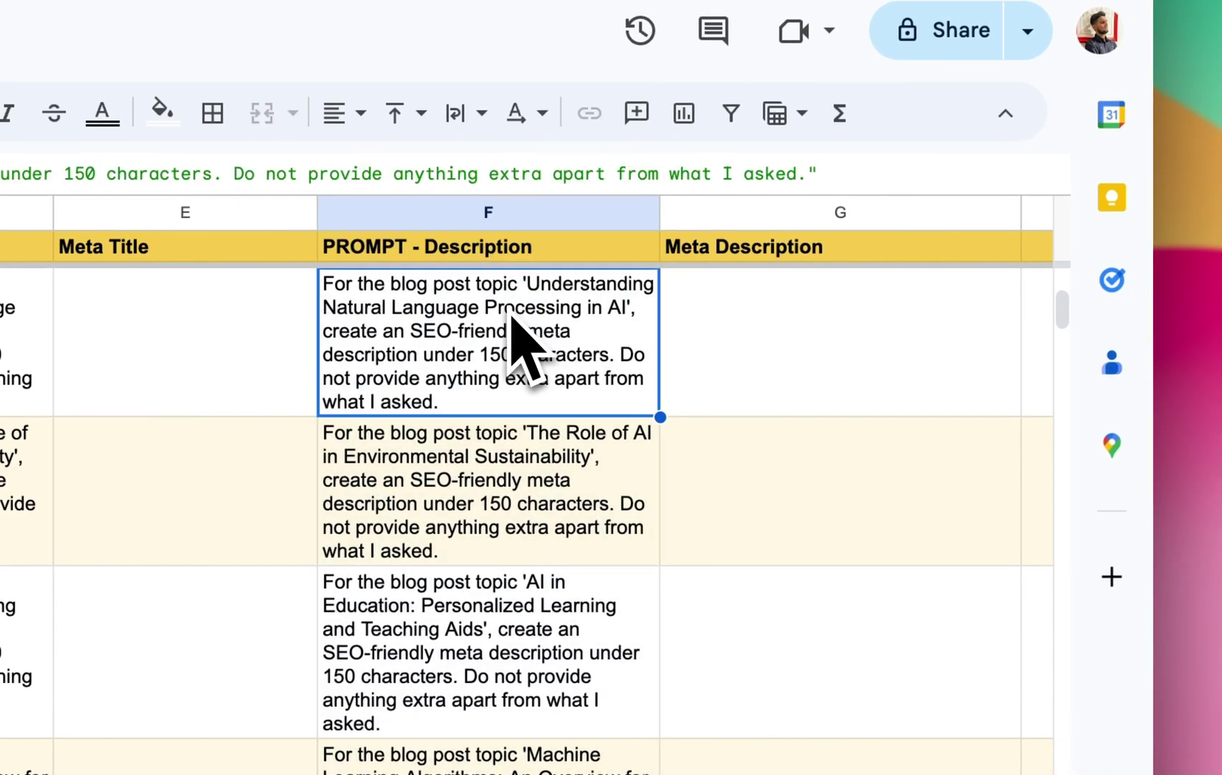
click(836, 326)
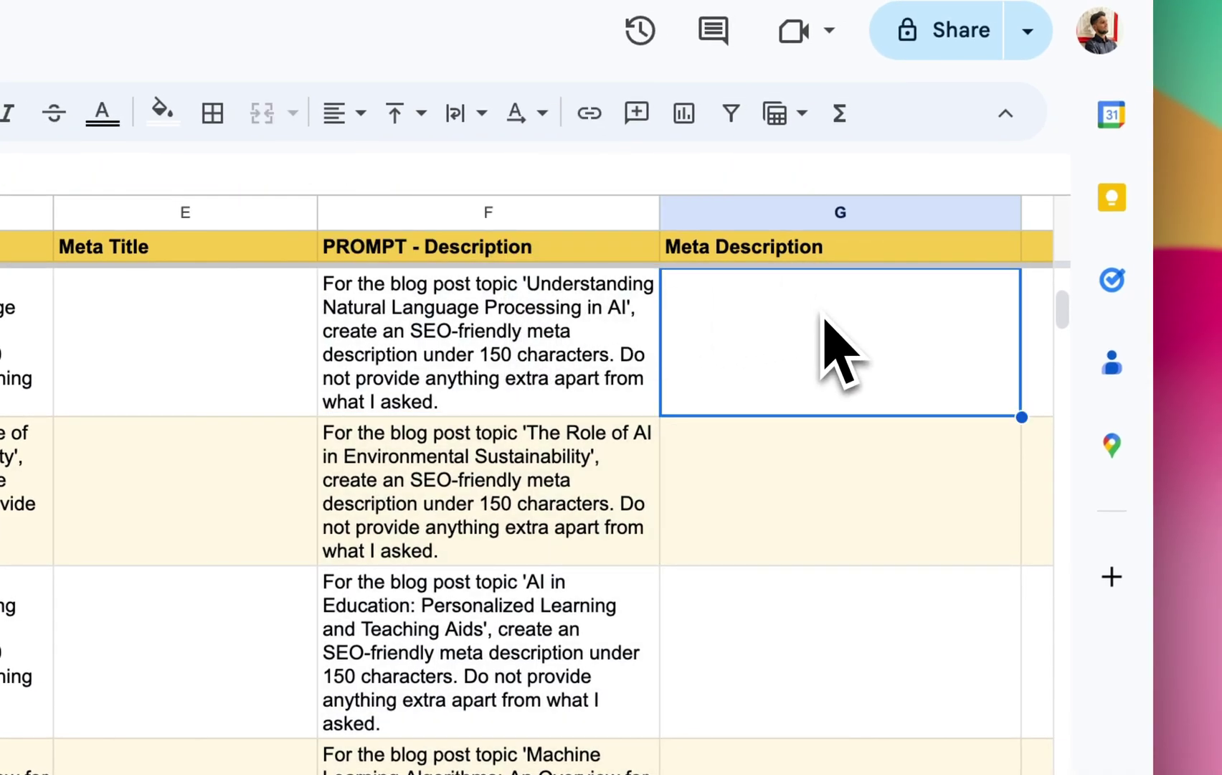
click(450, 714)
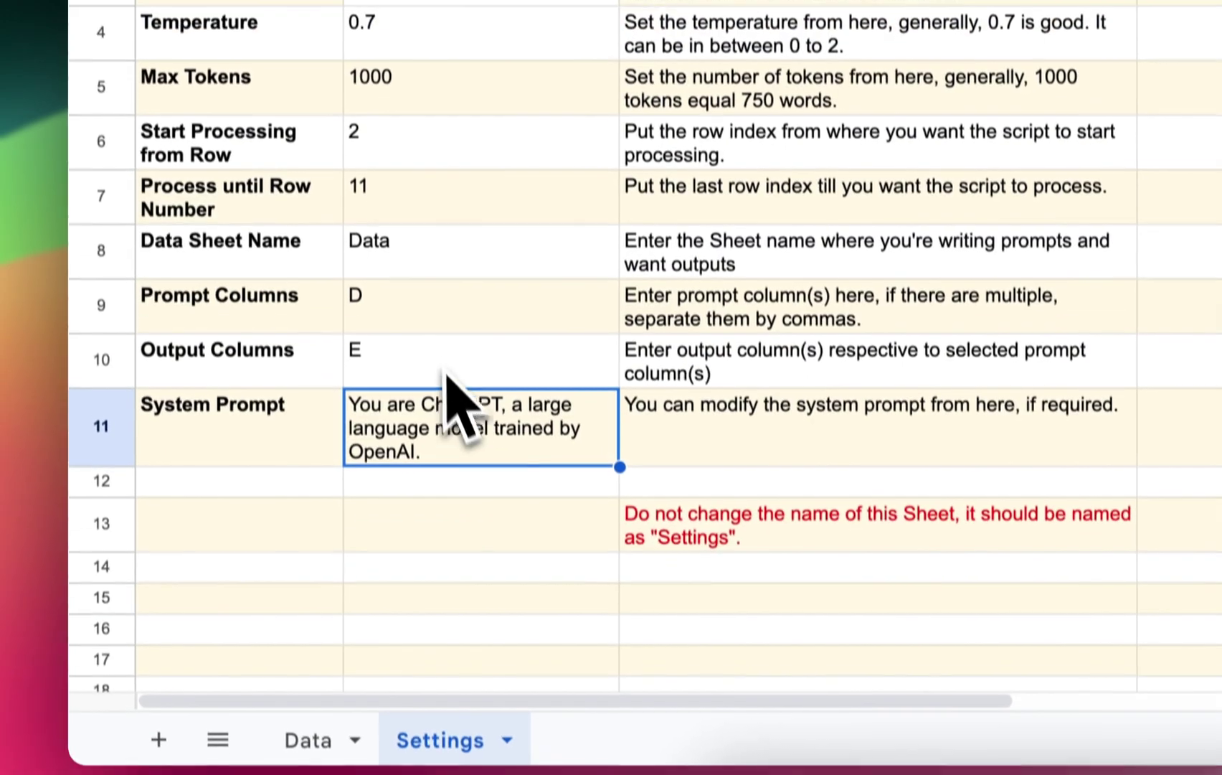
double_click(437, 324)
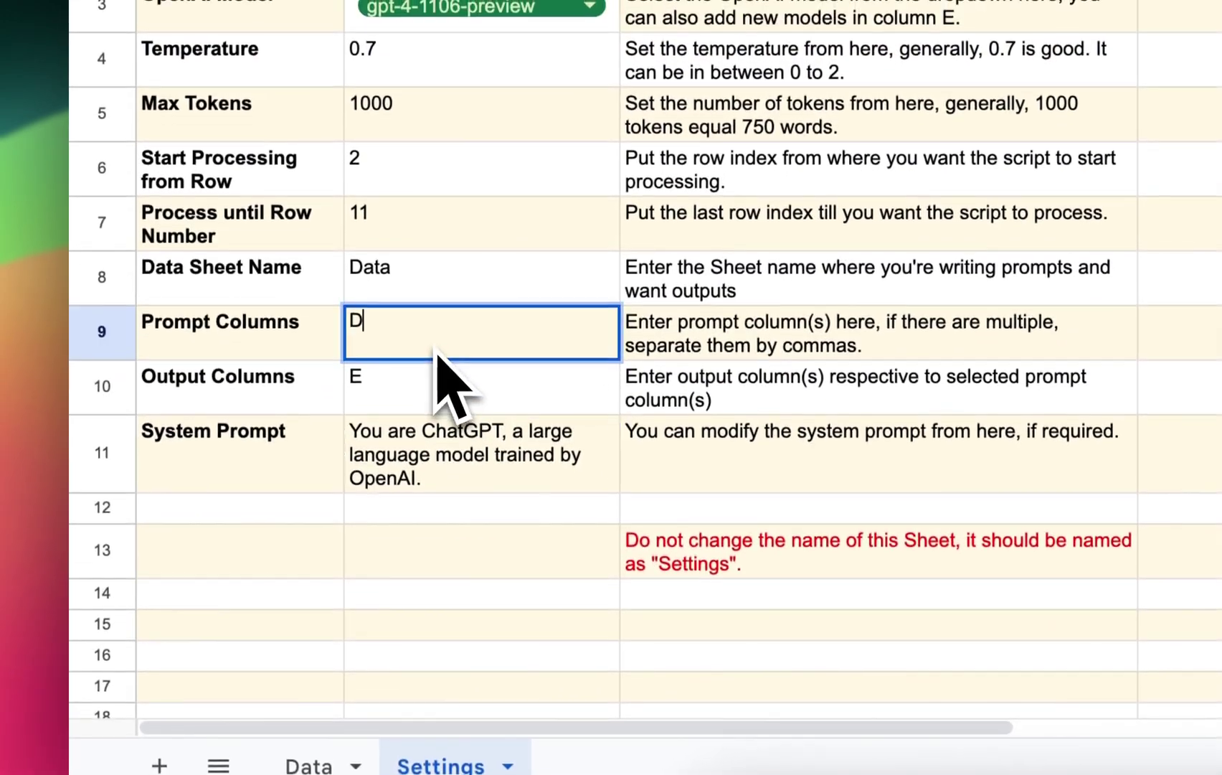
text(, F)
double_click(448, 387)
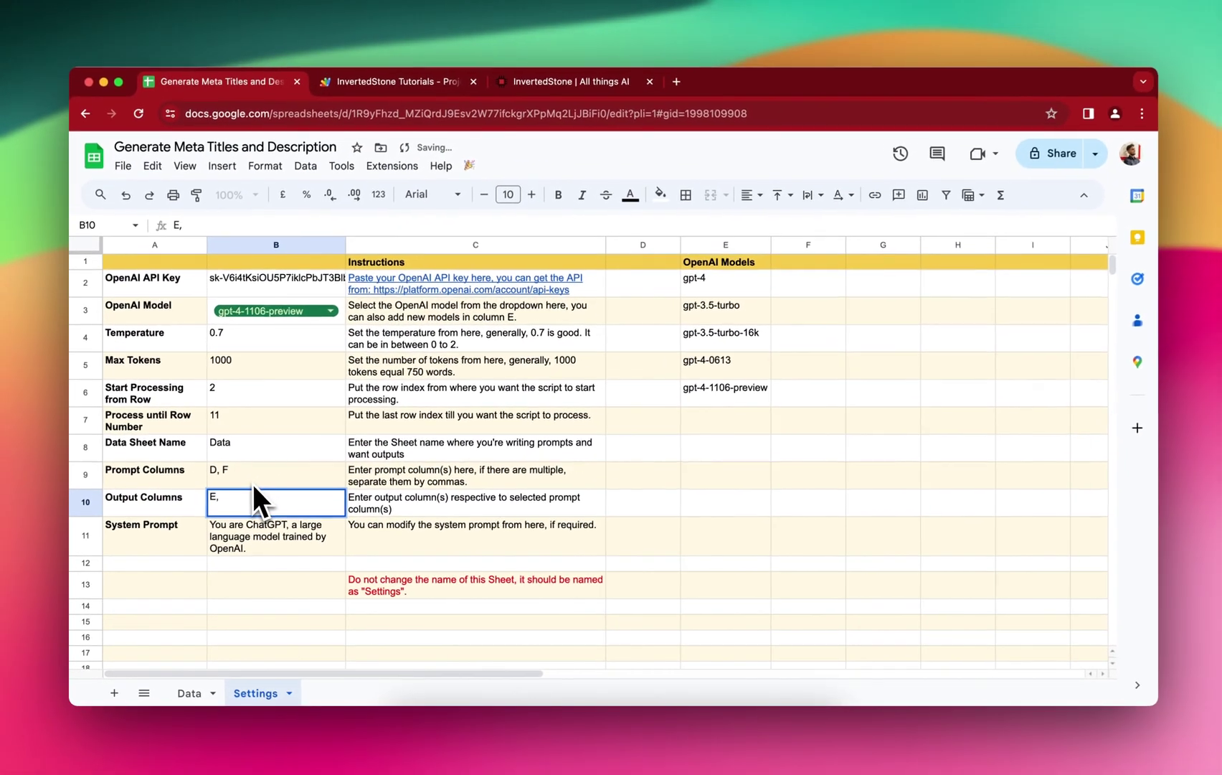
text(, G)
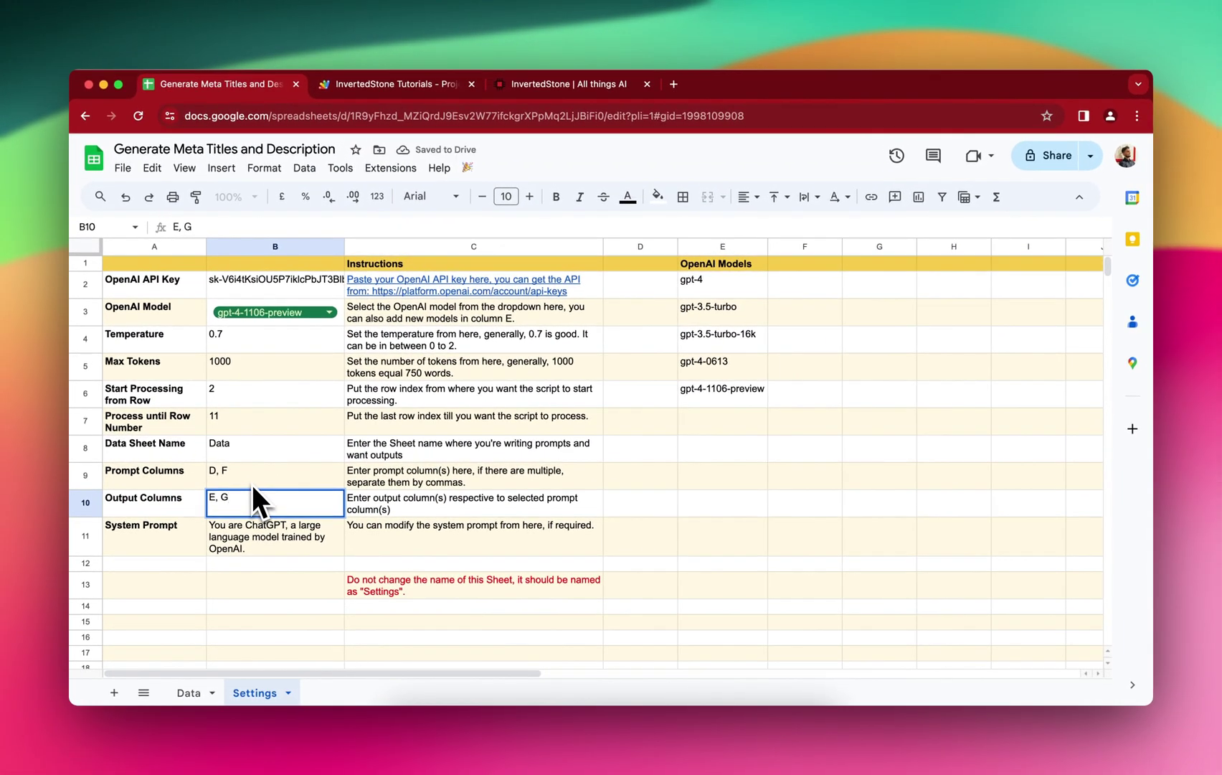
key(Return)
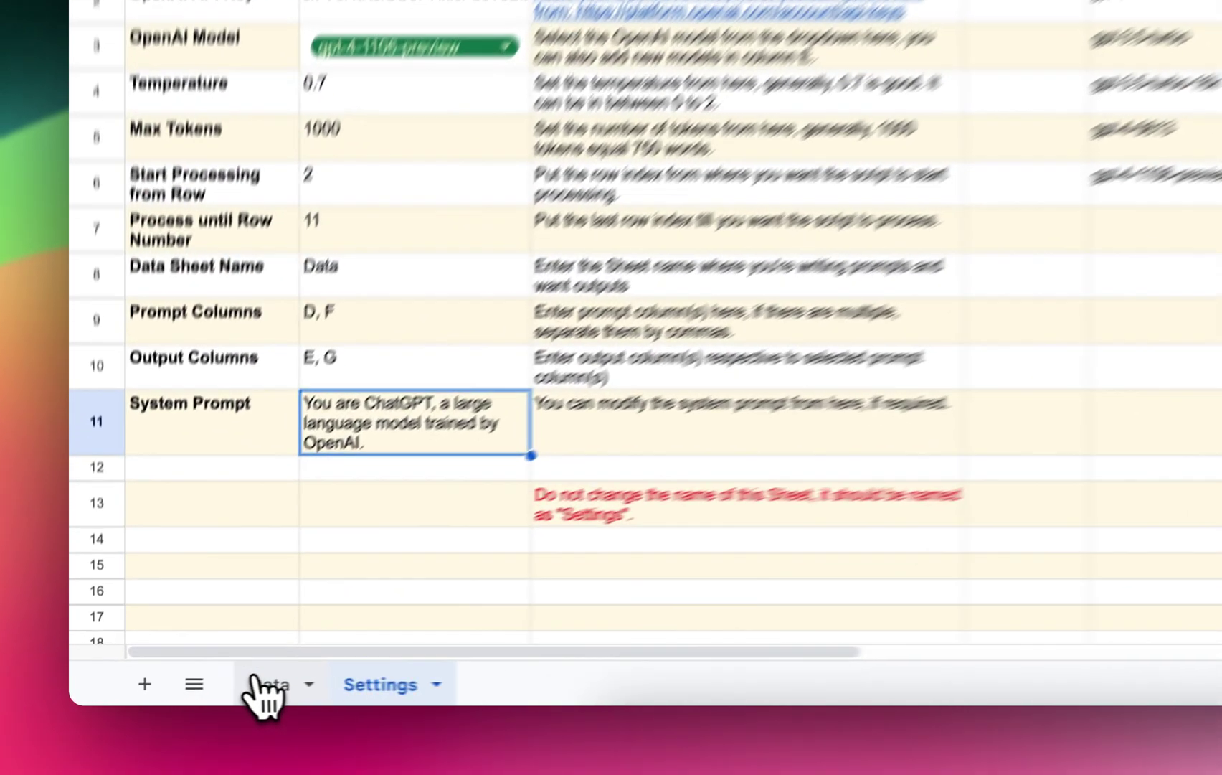
Run Fetch GPT Data from the 🎉 menu and scroll through the filled Meta Title and Meta Description columns
click(189, 692)
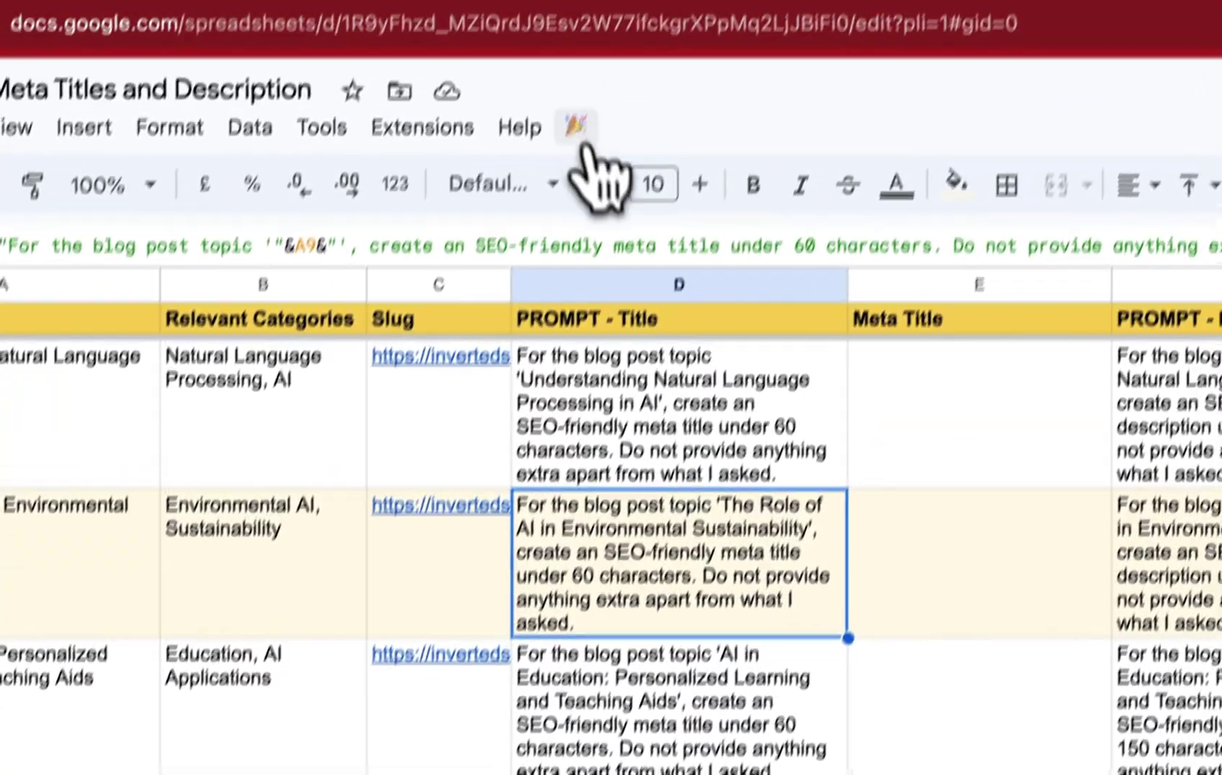
click(580, 124)
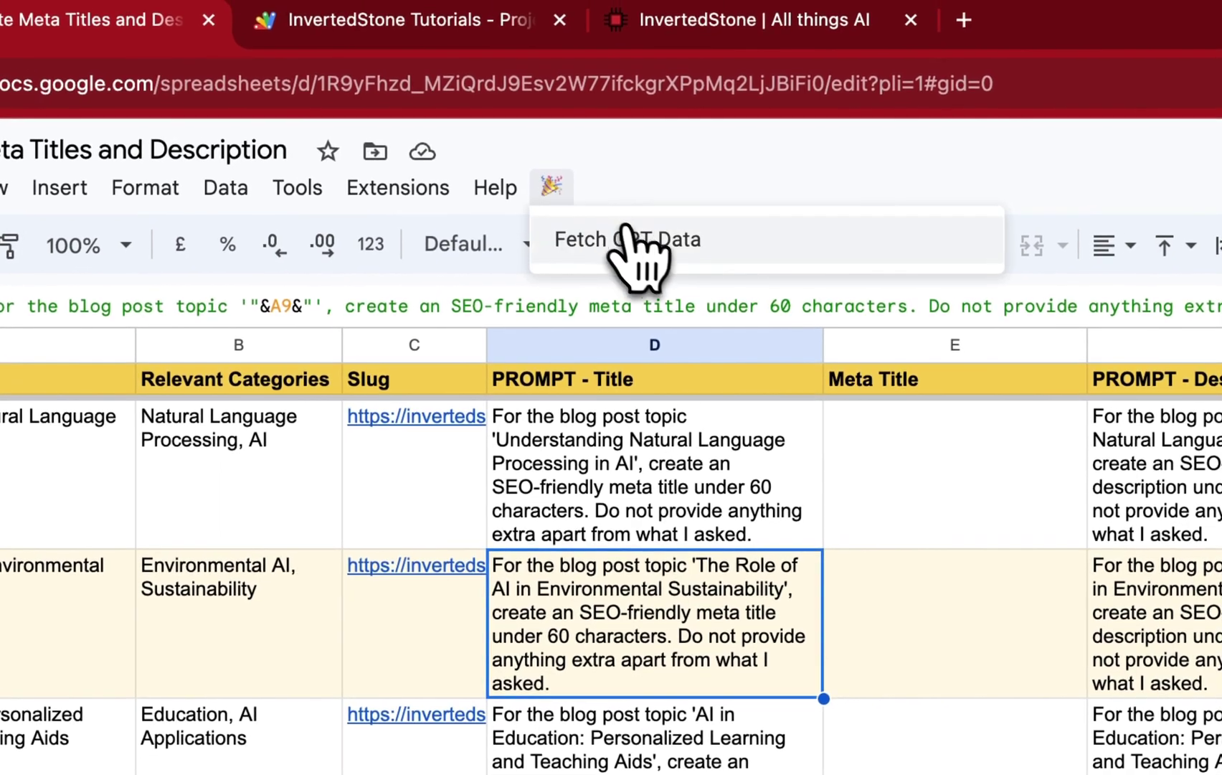
click(641, 242)
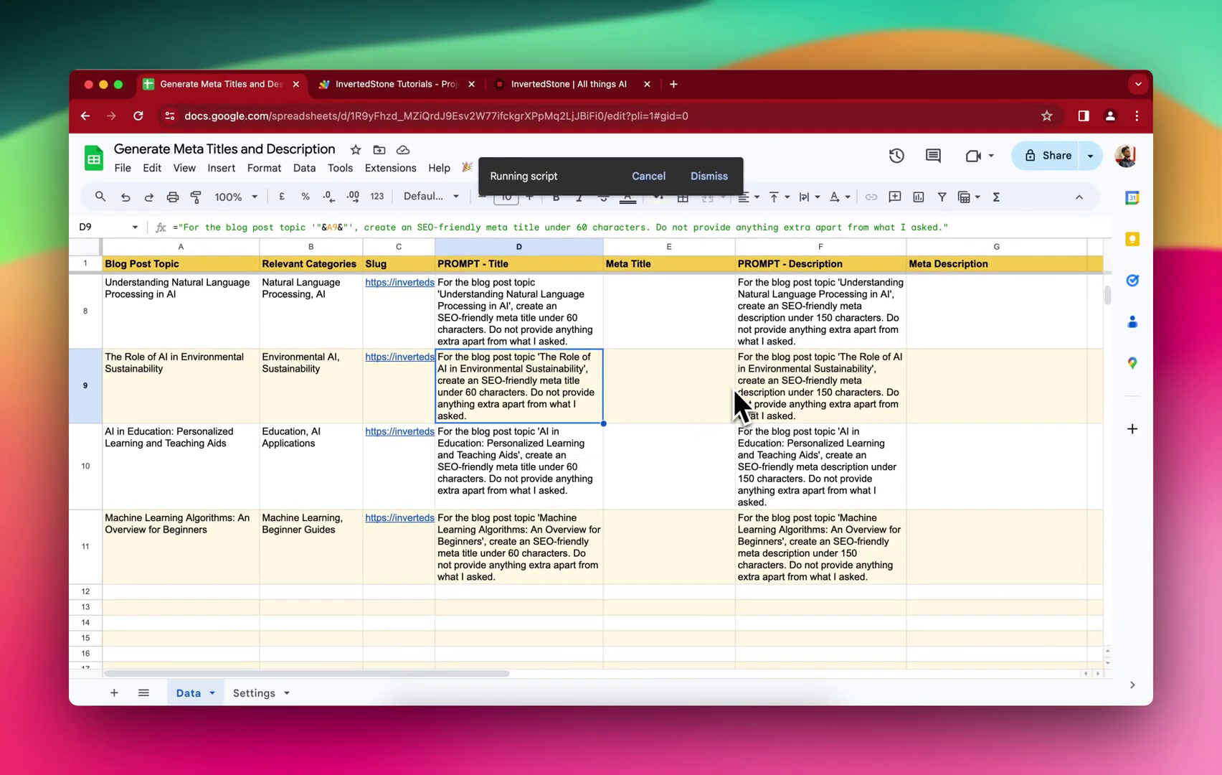
scroll(733, 389, up, 10)
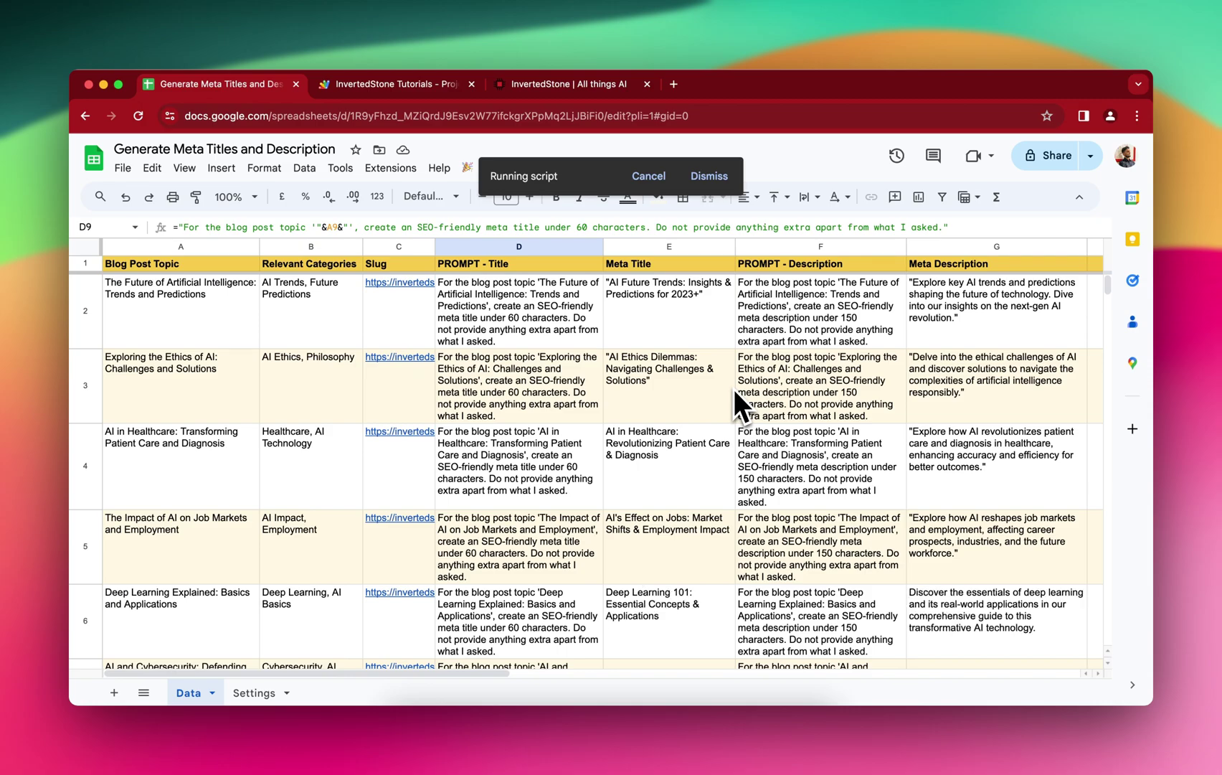
scroll(733, 389, down, 2)
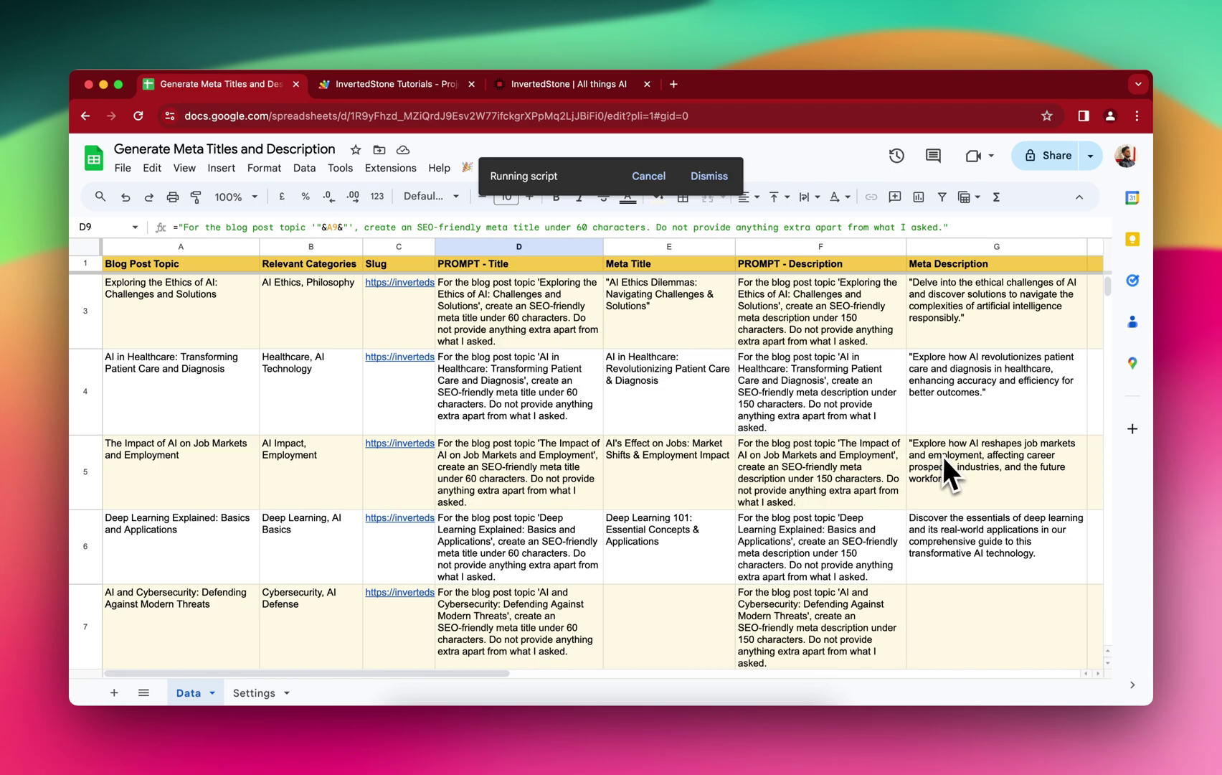
scroll(943, 457, down, 4)
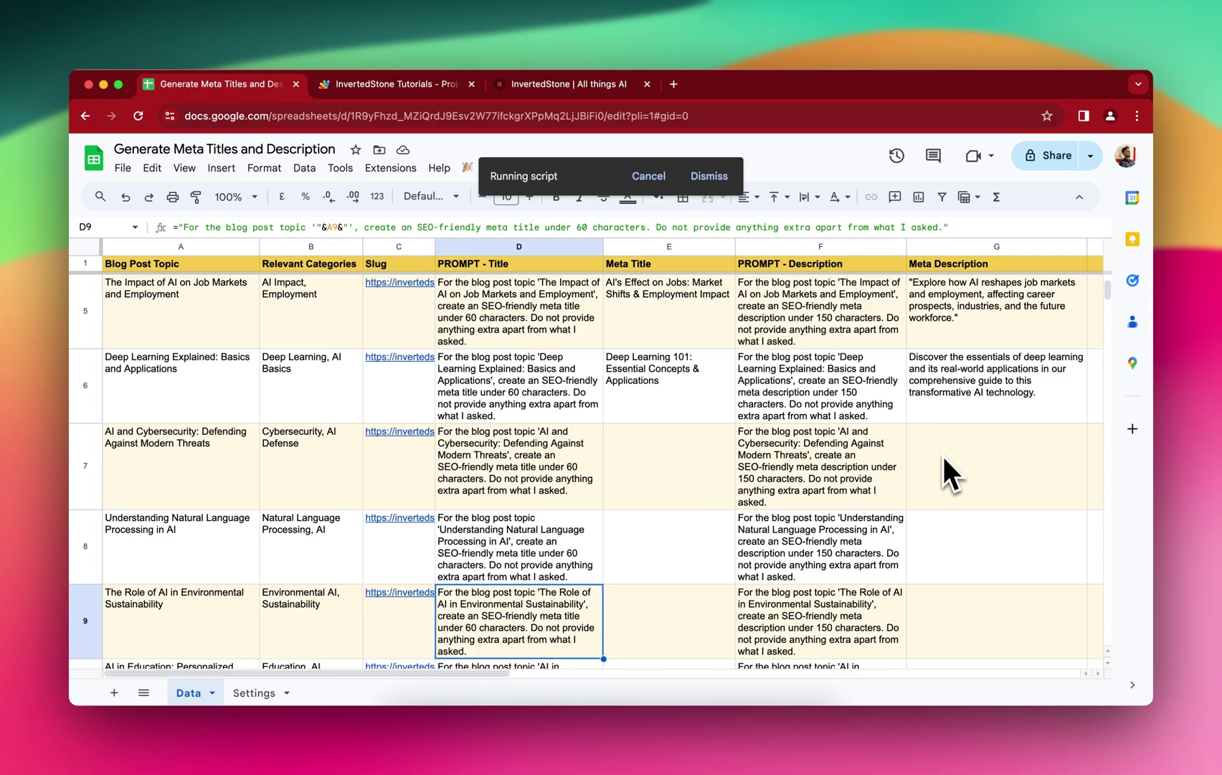
scroll(1021, 410, down, 4)
scroll(1021, 418, down, 2)
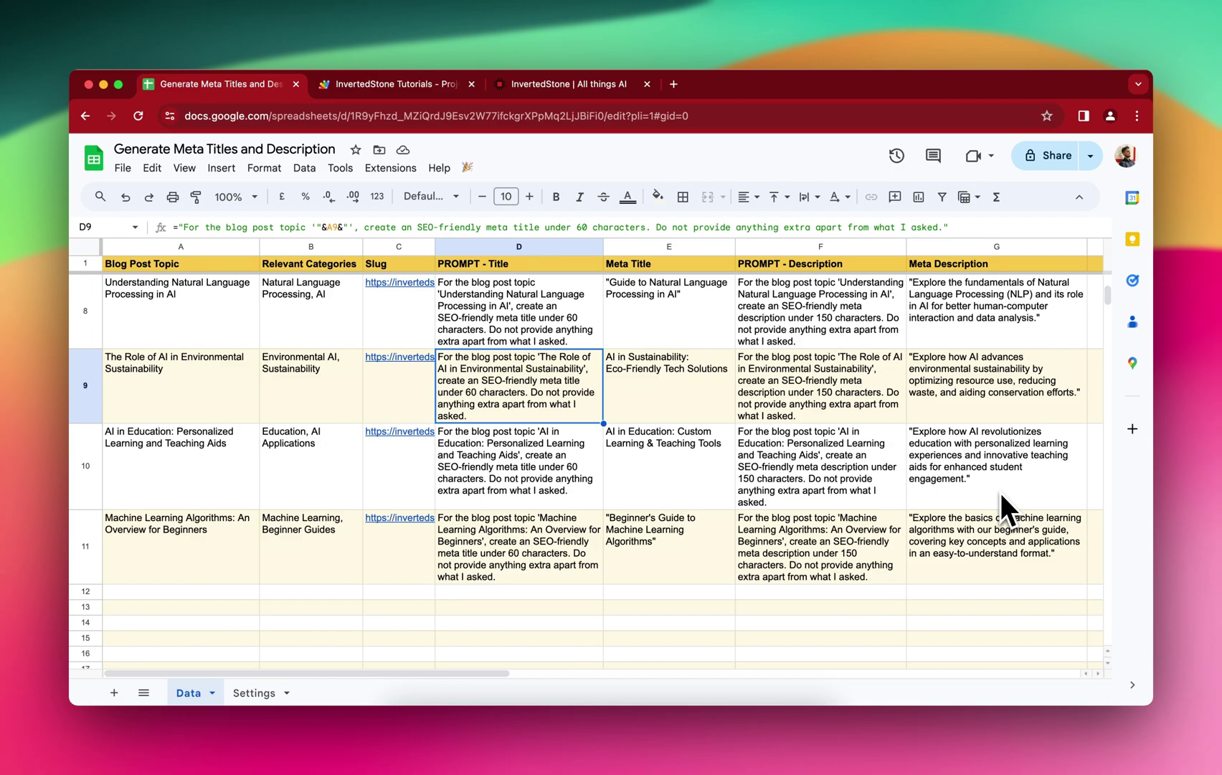
scroll(1001, 492, up, 10)
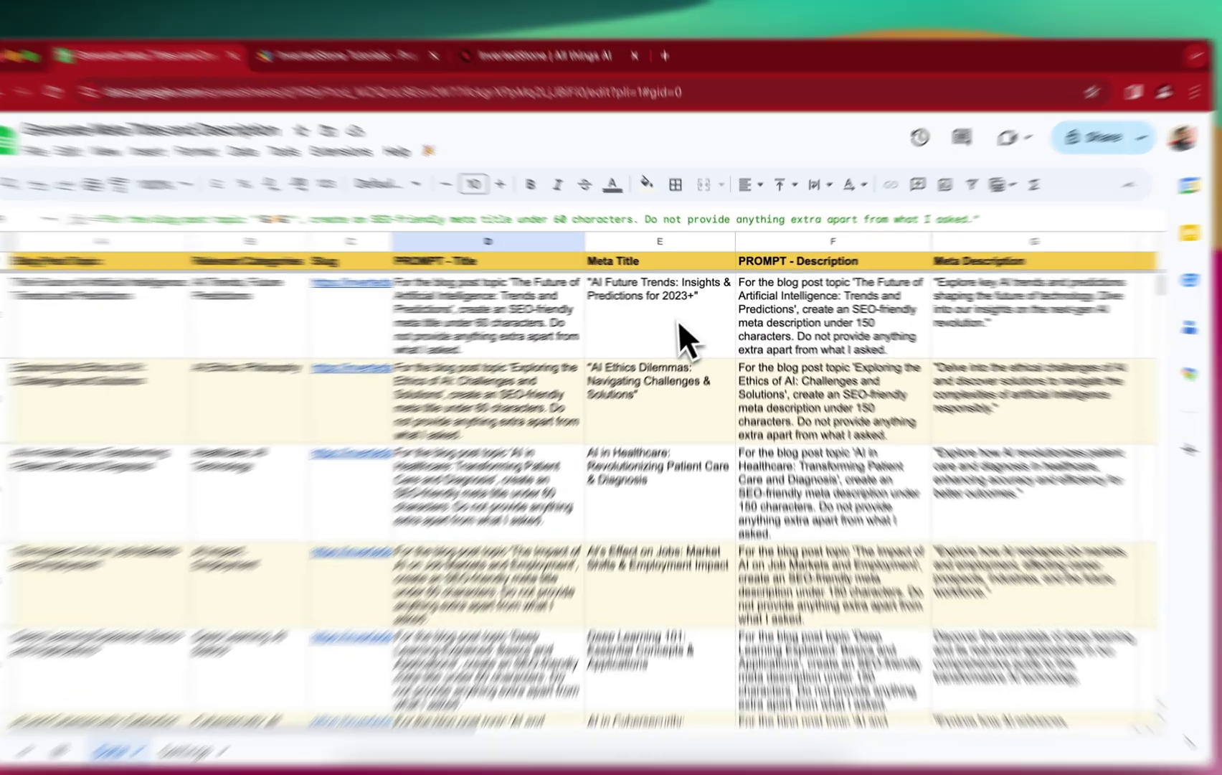
In E2:E11, replace every " with nothing using Find and replace's Replace all
click(672, 309)
mouse_move(611, 329)
mouse_down()
mouse_move(608, 463)
mouse_move(607, 382)
mouse_up()
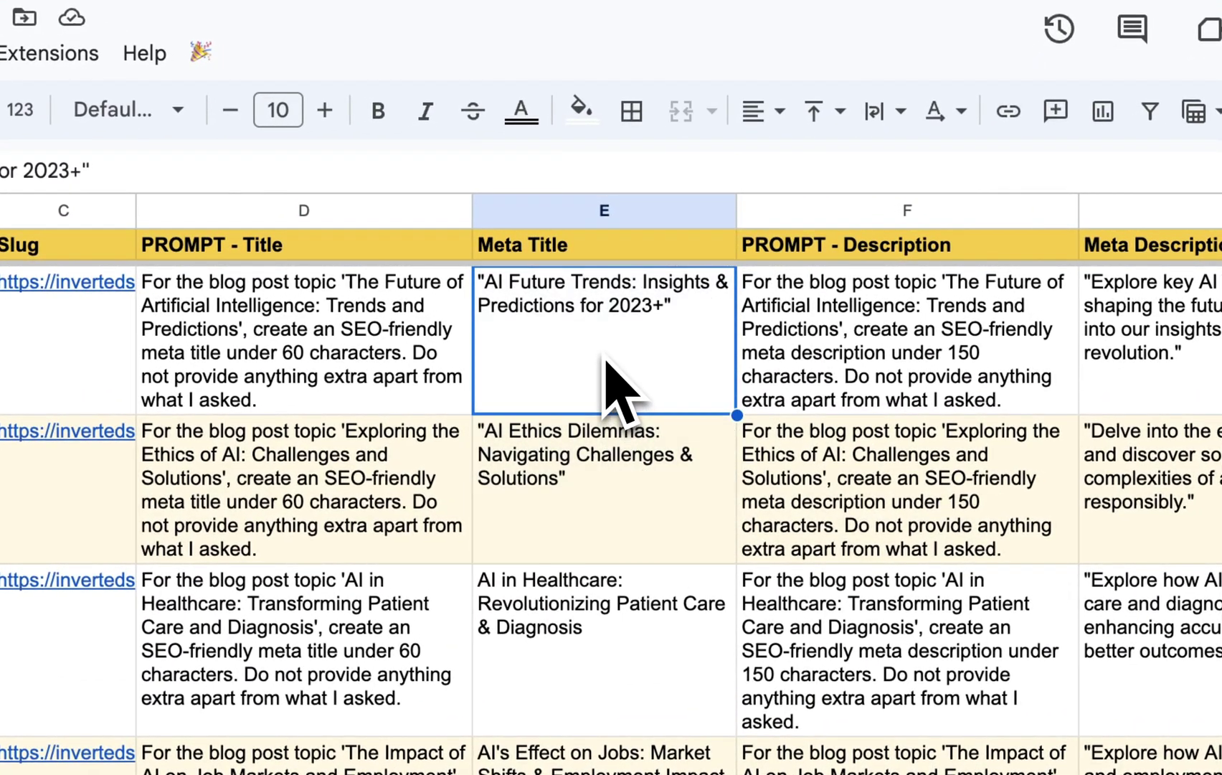
key(super+shift+Down)
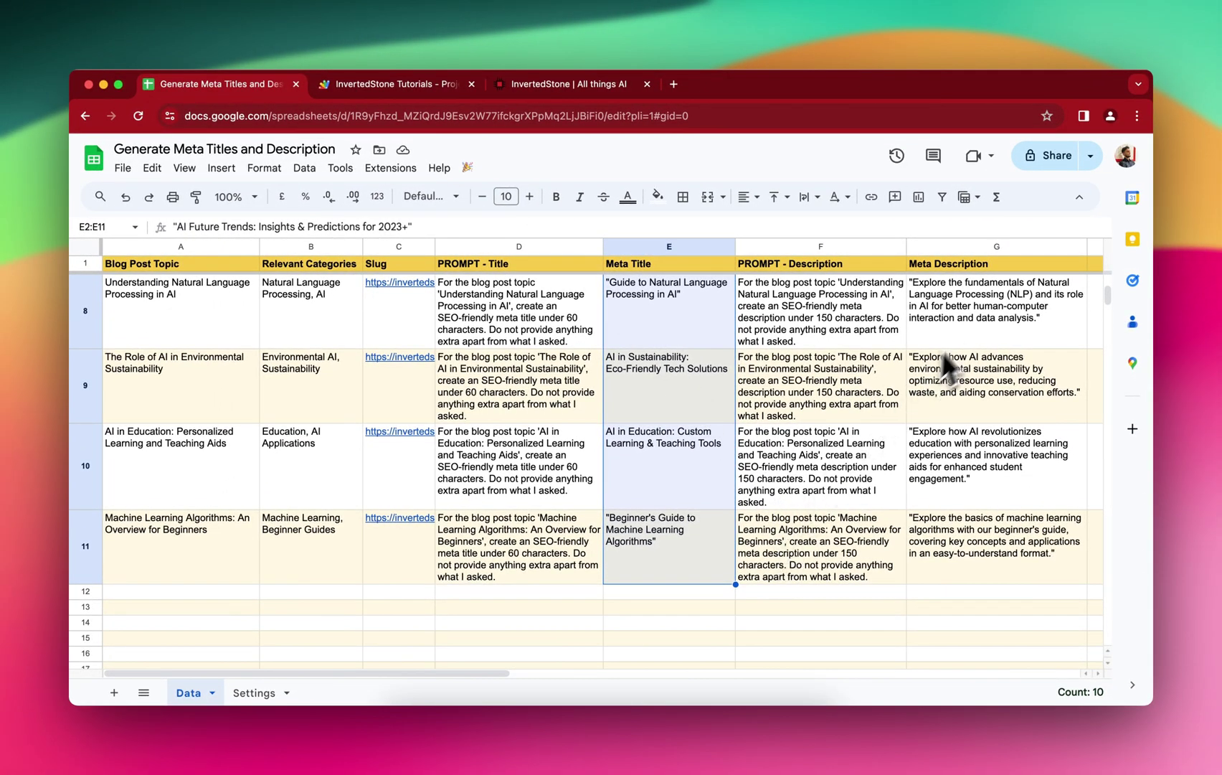
key(super+f)
click(1072, 246)
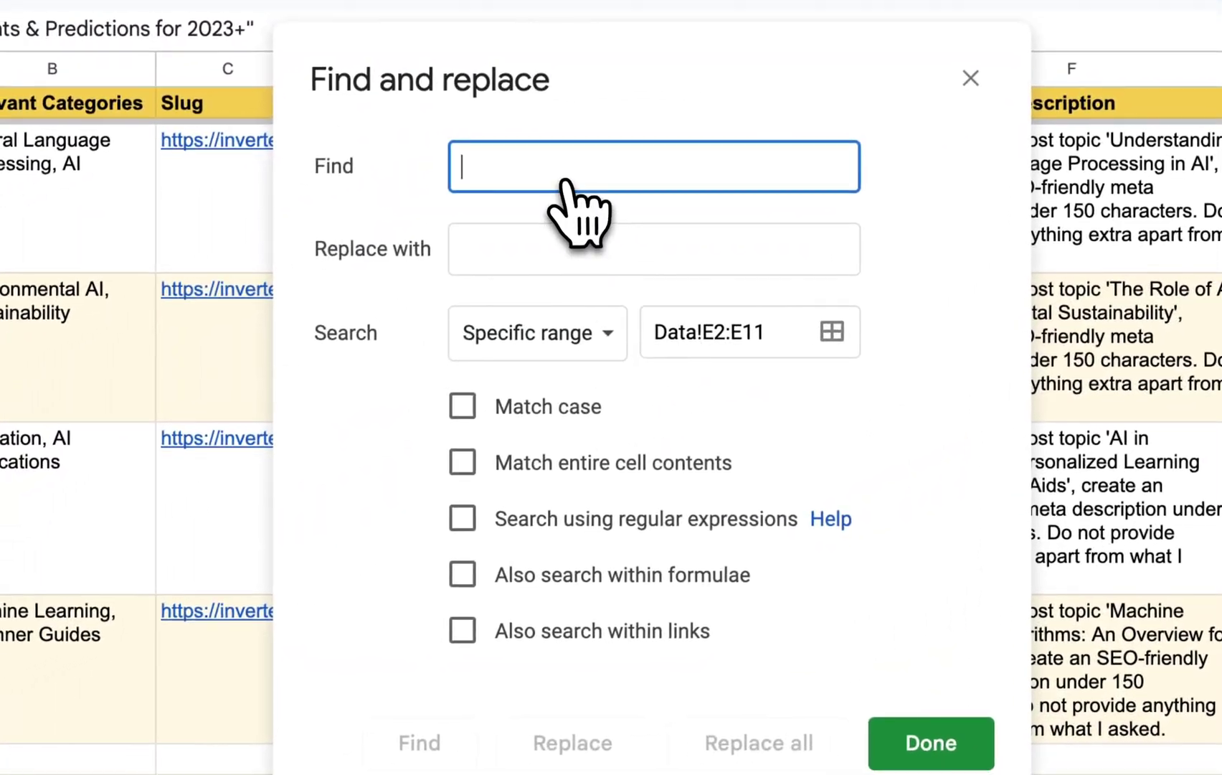
text(")
click(538, 248)
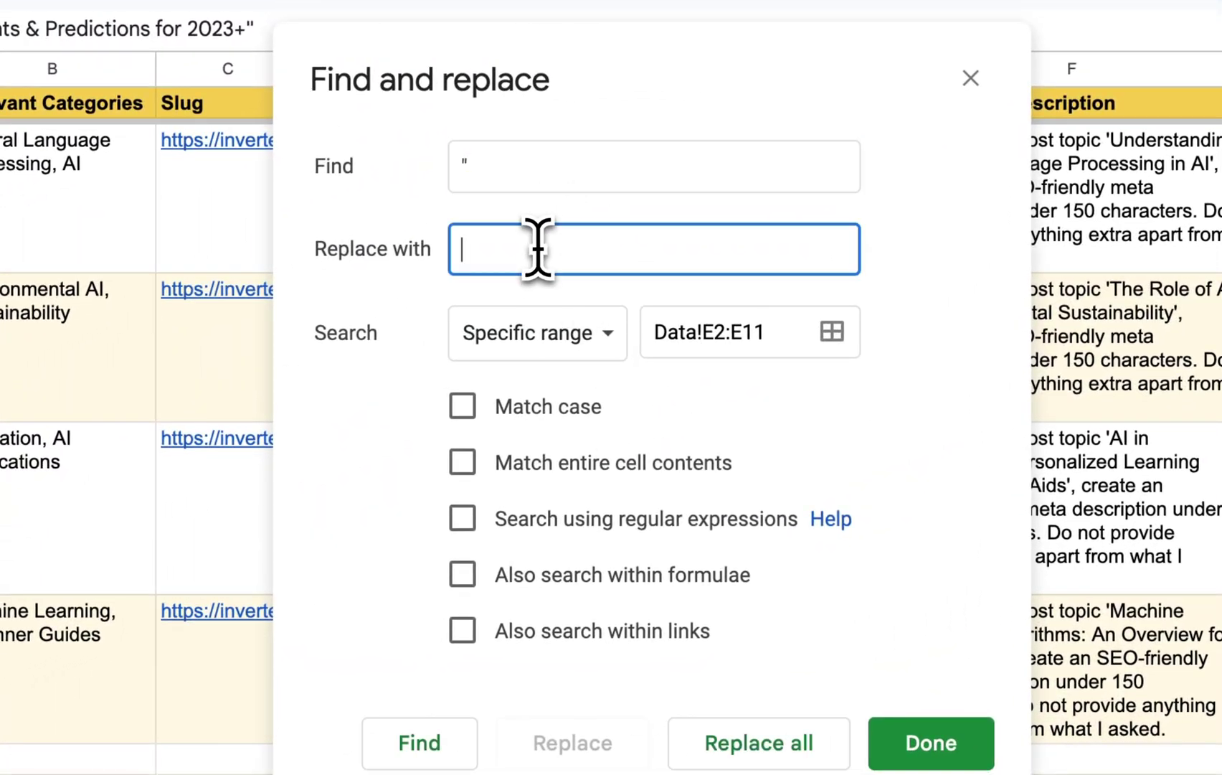
click(492, 171)
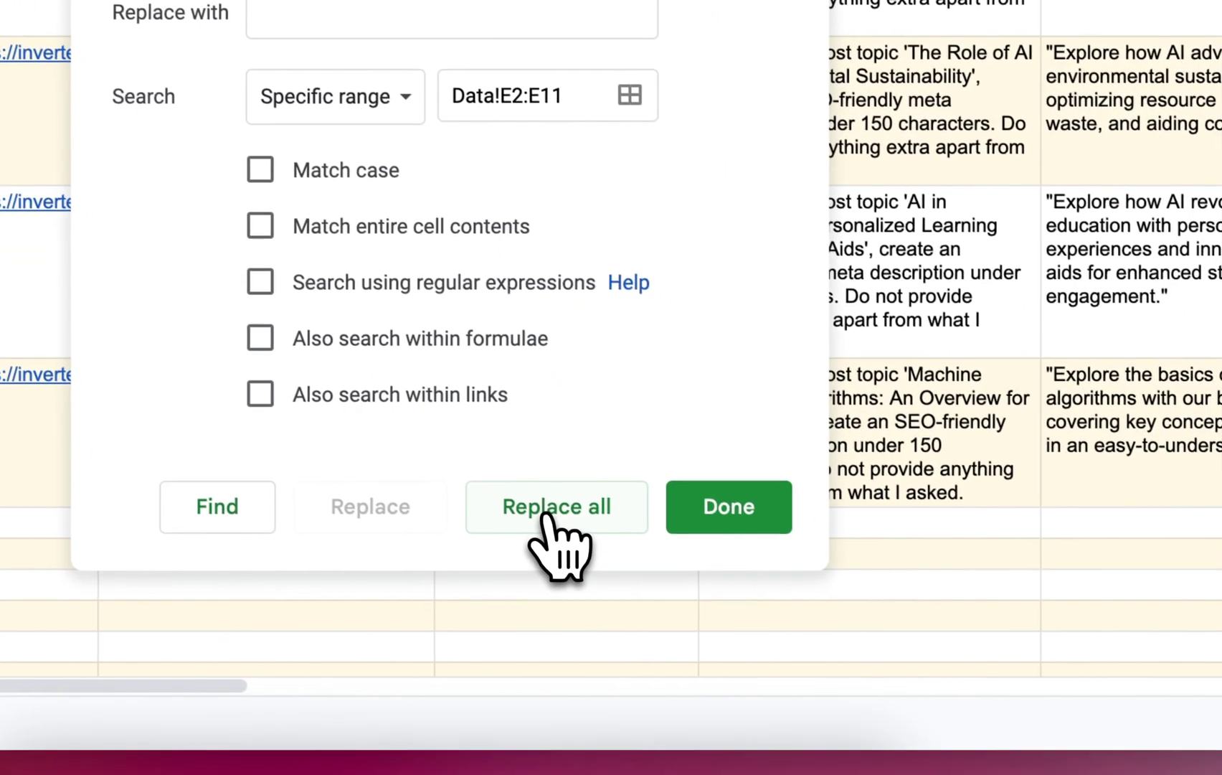
click(615, 592)
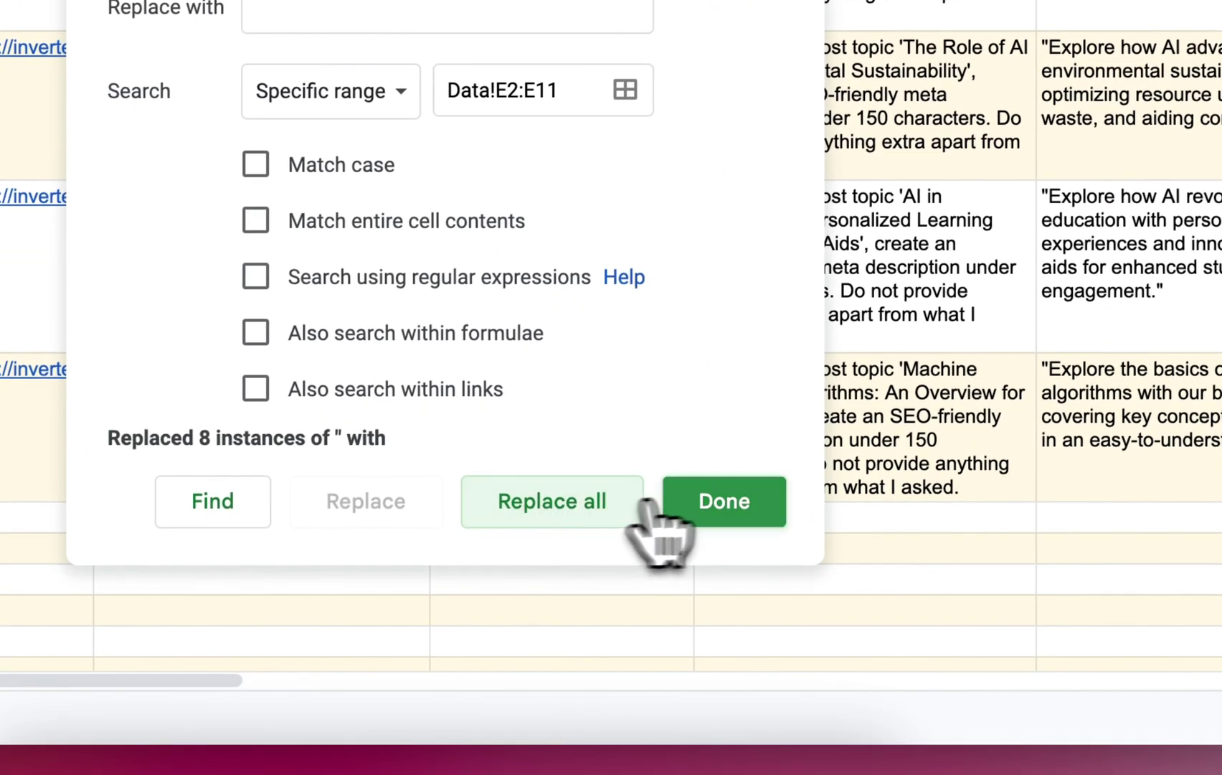
click(747, 586)
Check a cleaned title, then select the Meta Descriptions in column G
click(584, 402)
click(1148, 18)
key(ctrl+Up)
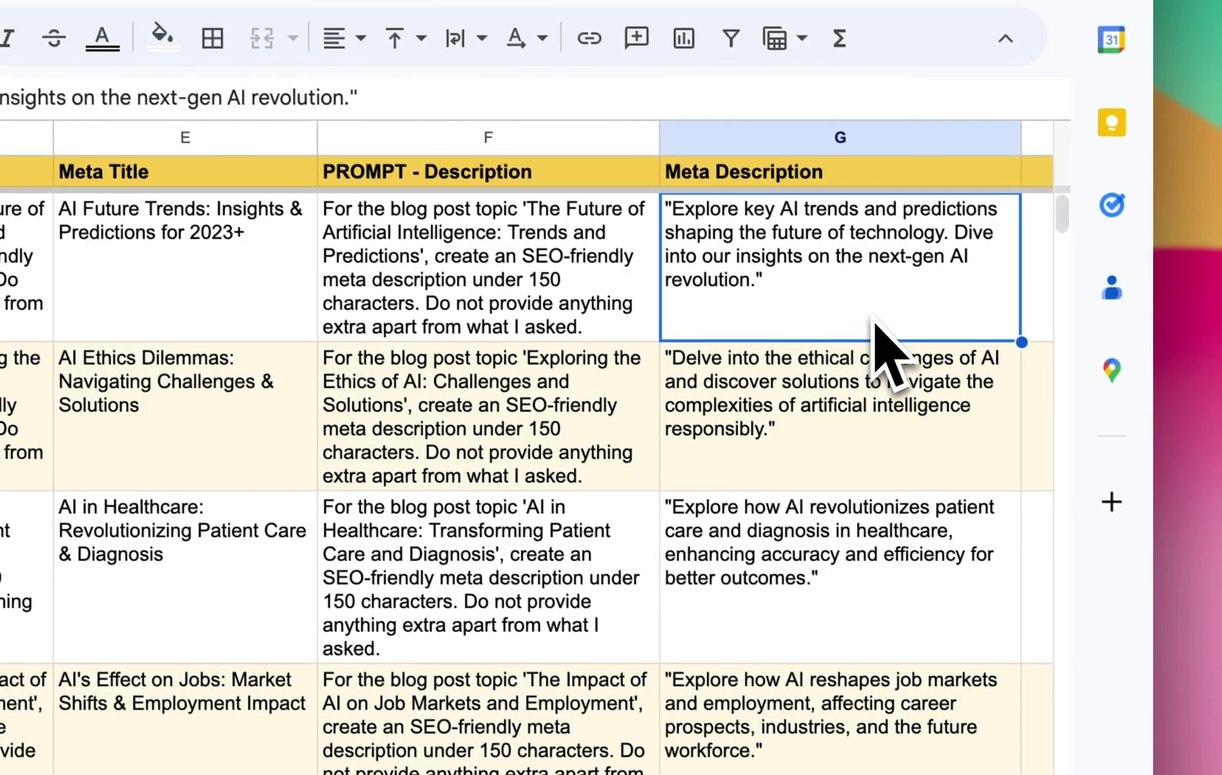
key(ctrl+space)
scroll(890, 352, down, 5)
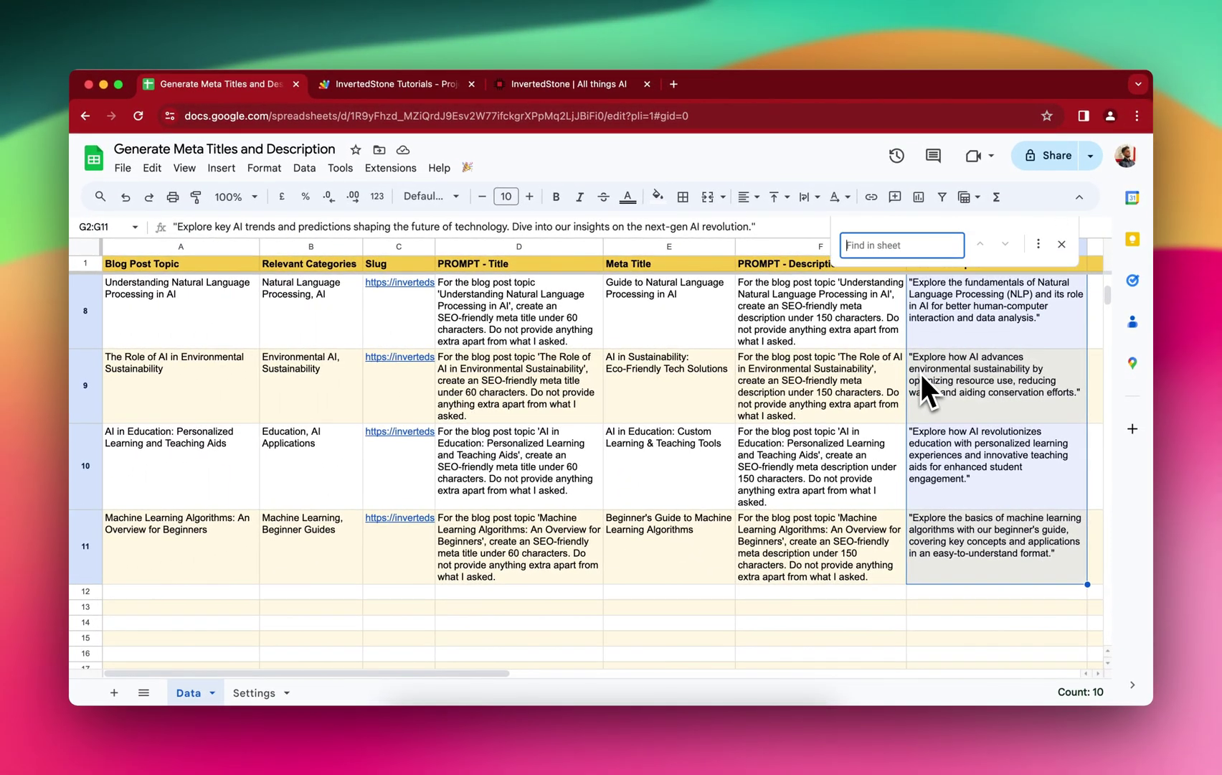
Replace every " in the selected Meta Descriptions with nothing via Replace all
click(1038, 244)
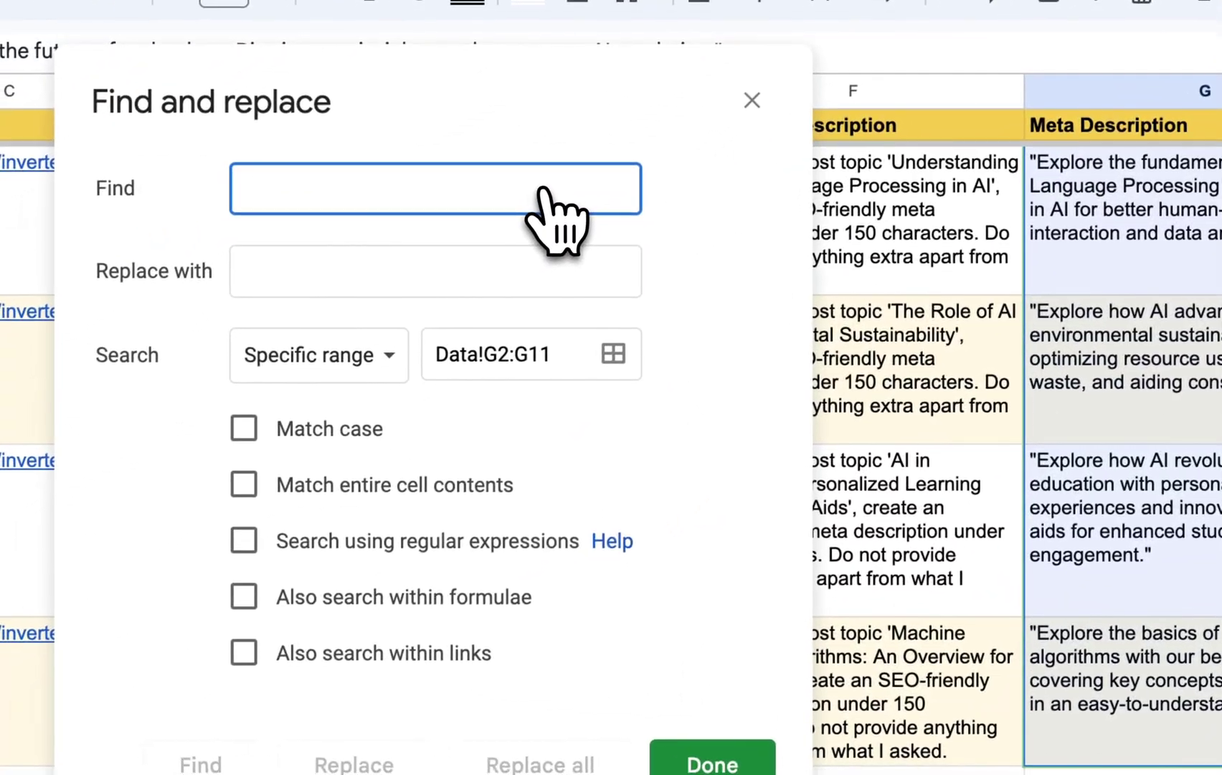
text(")
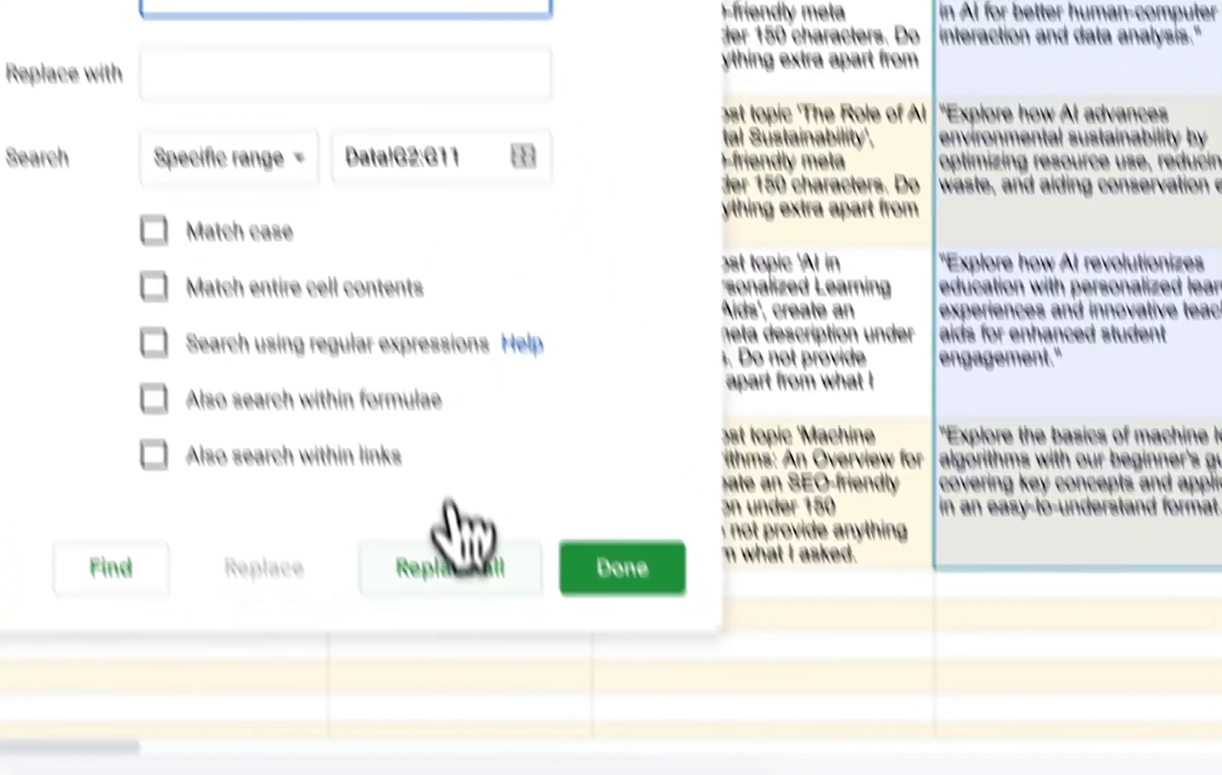
click(541, 764)
click(713, 764)
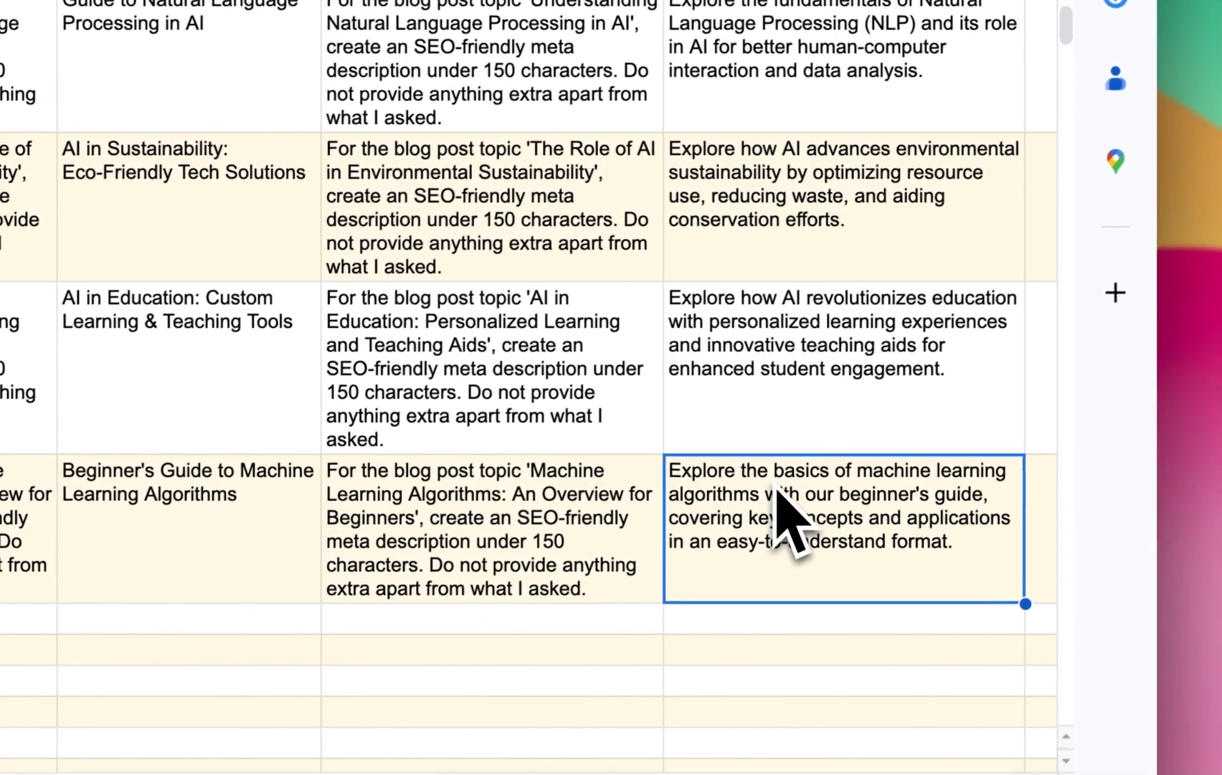
Verify the first Meta Title and Meta Description no longer contain quotation marks
key(Up)
key(ctrl+Up)
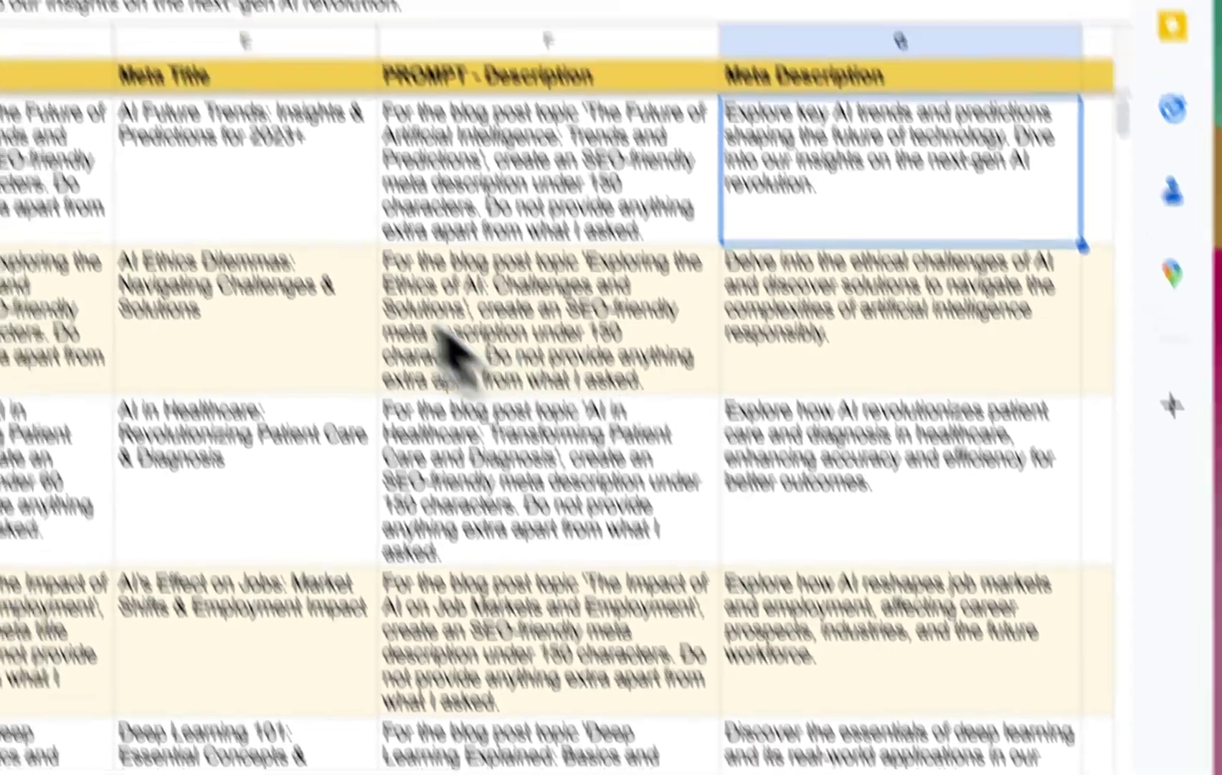
click(267, 79)
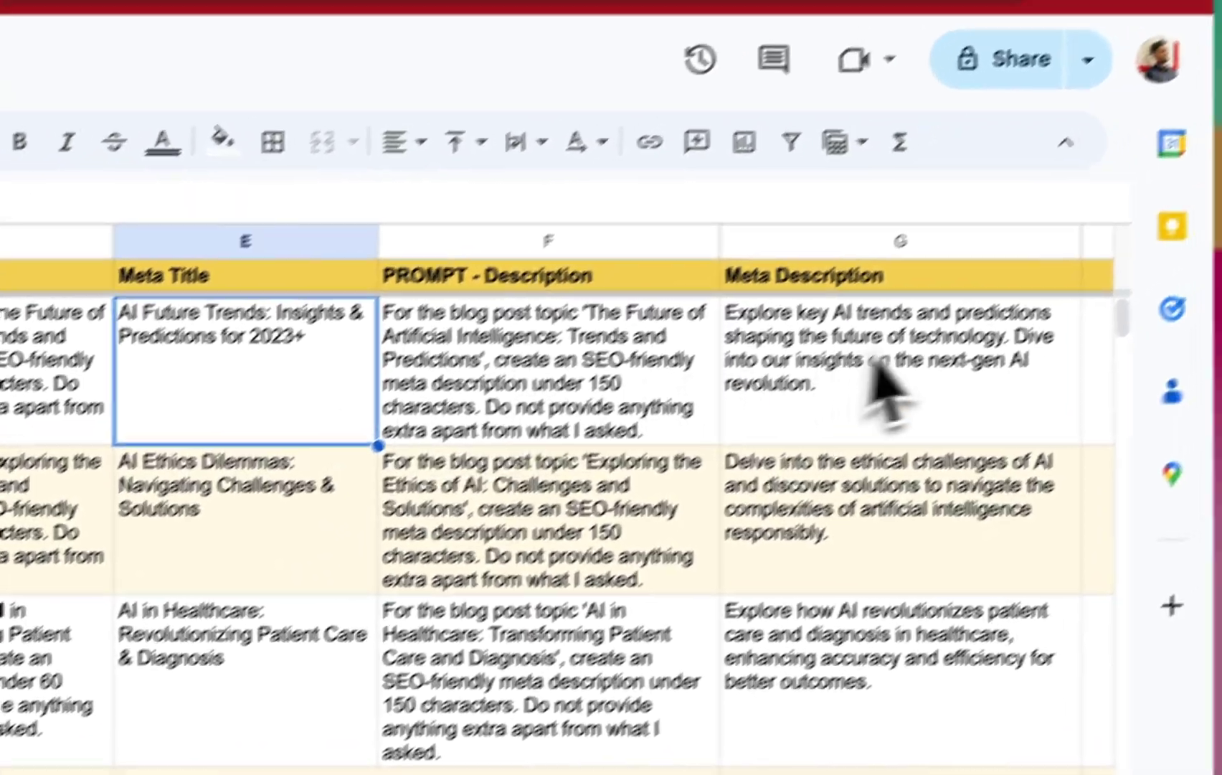
click(890, 32)
click(245, 313)
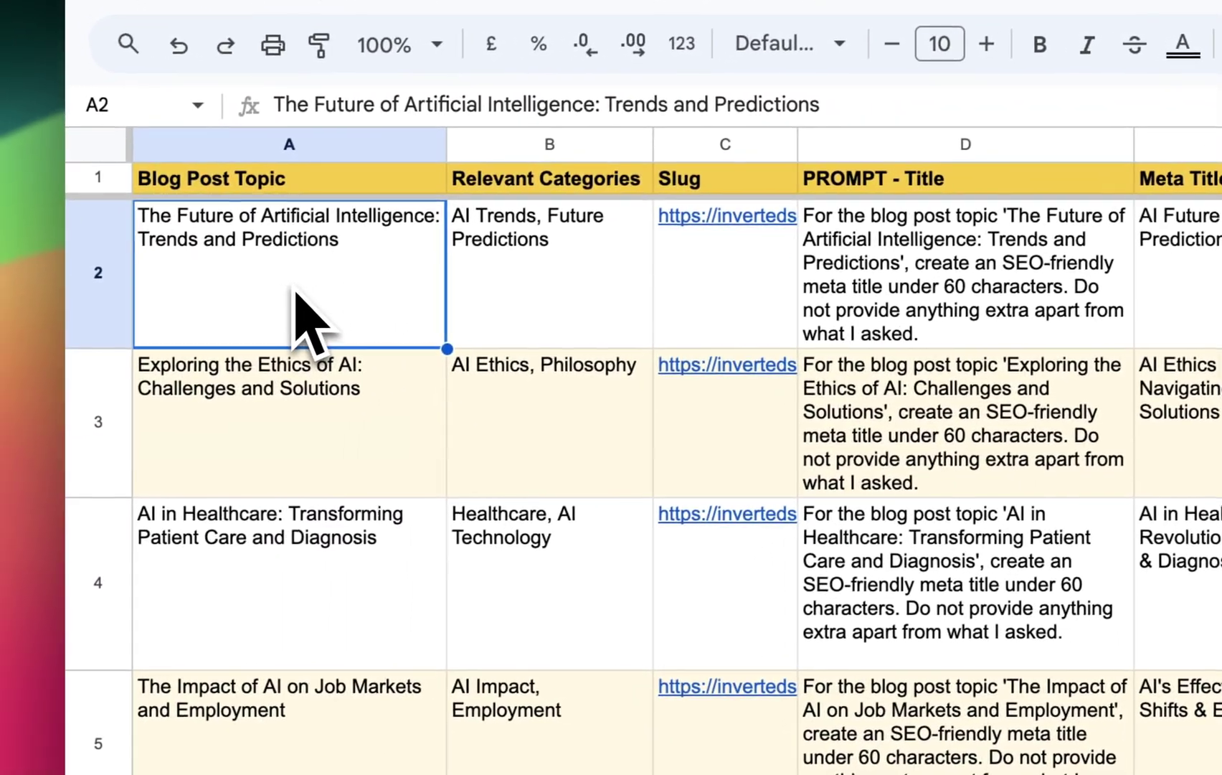
scroll(989, 635, down, 5)
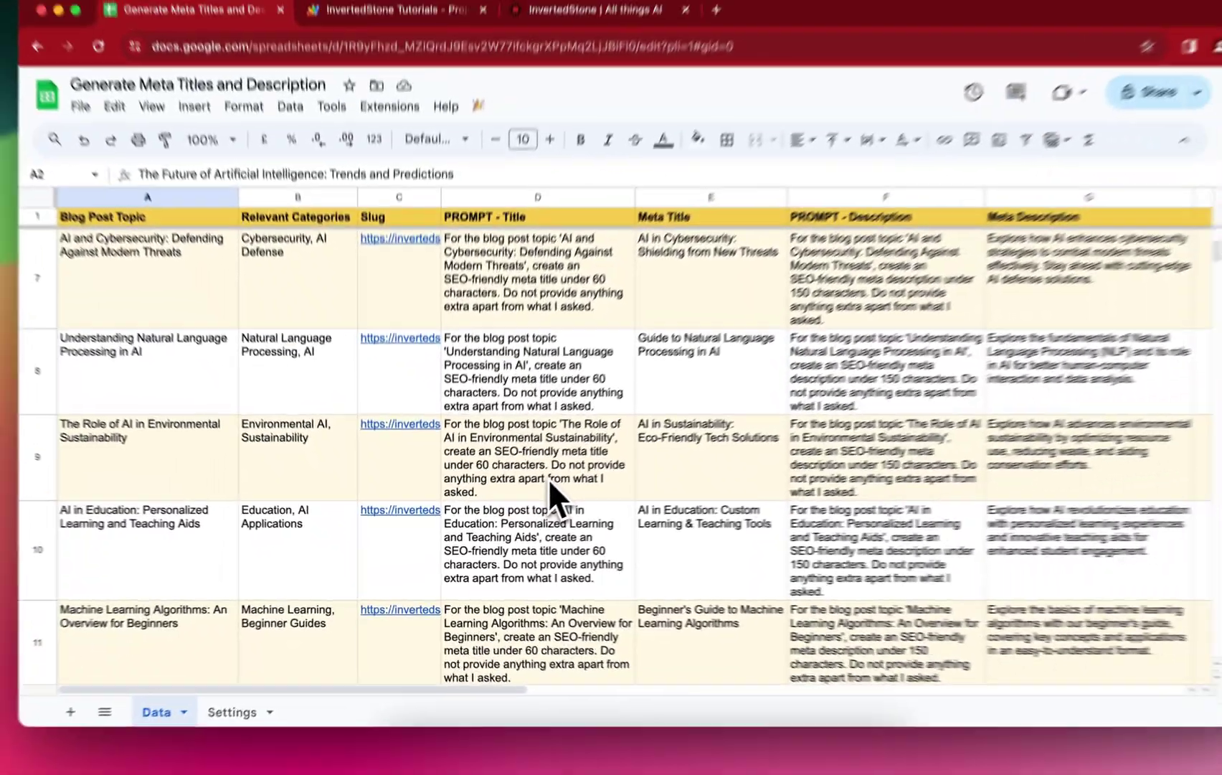